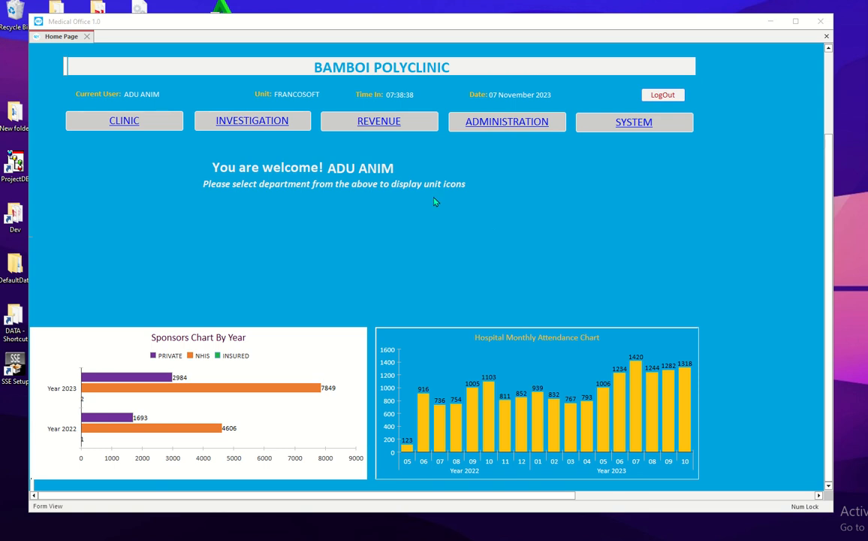
Step: Display the Revenue department's unit icons, such as Bills and Payments and NHIS Claim Processing
{"action": "left_click", "coordinate": [402, 126]}
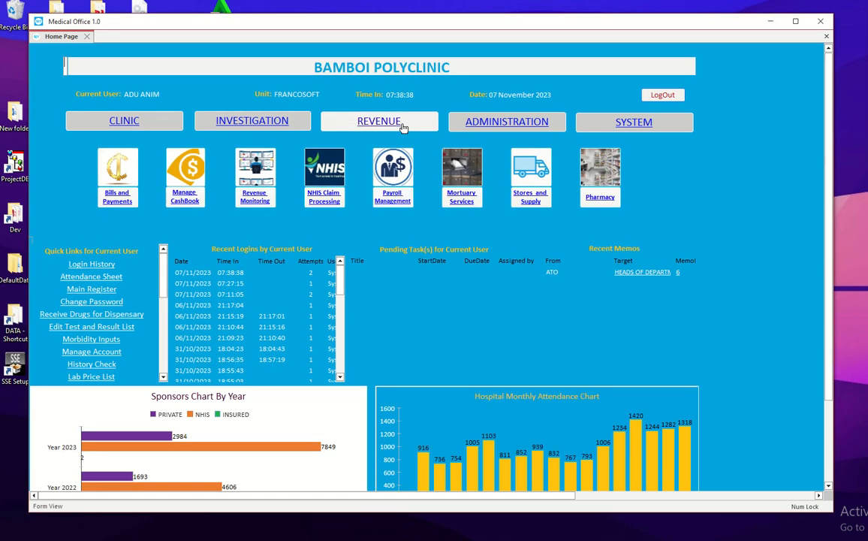
Step: Open the NHIS Claim Processing form, which starts at November 2023 with empty claim lists
{"action": "left_click", "coordinate": [328, 171]}
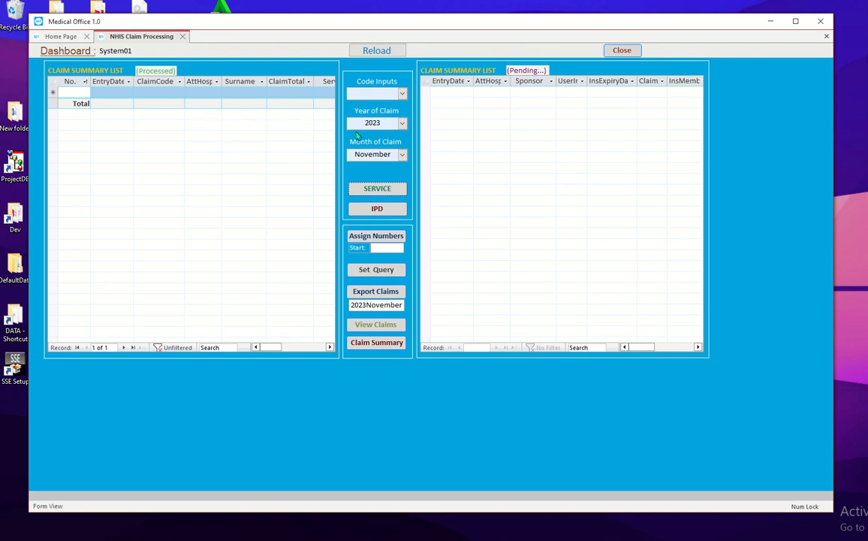
Step: Keep 2023 as the claim year and set the month to October, loading 118 processed claims
{"action": "left_click", "coordinate": [403, 155]}
{"action": "left_click", "coordinate": [403, 155]}
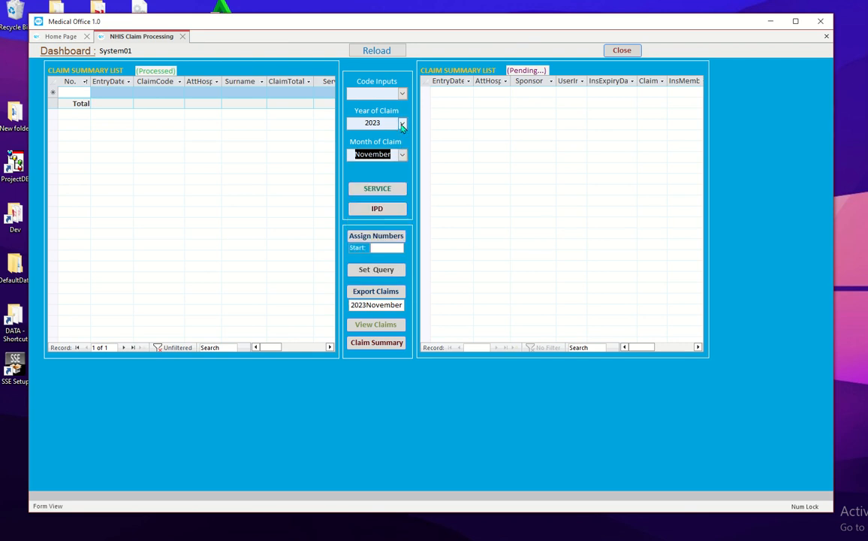
{"action": "left_click", "coordinate": [402, 123]}
{"action": "left_click", "coordinate": [401, 124]}
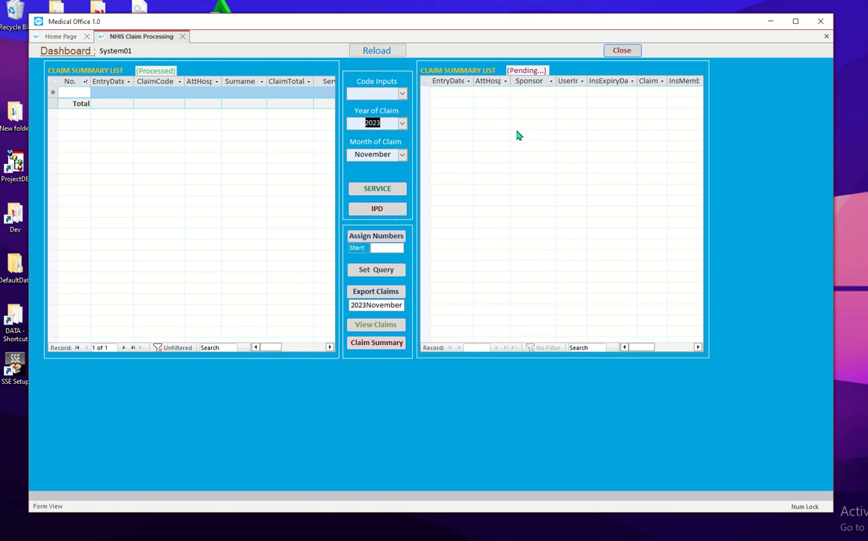
{"action": "left_click", "coordinate": [403, 156]}
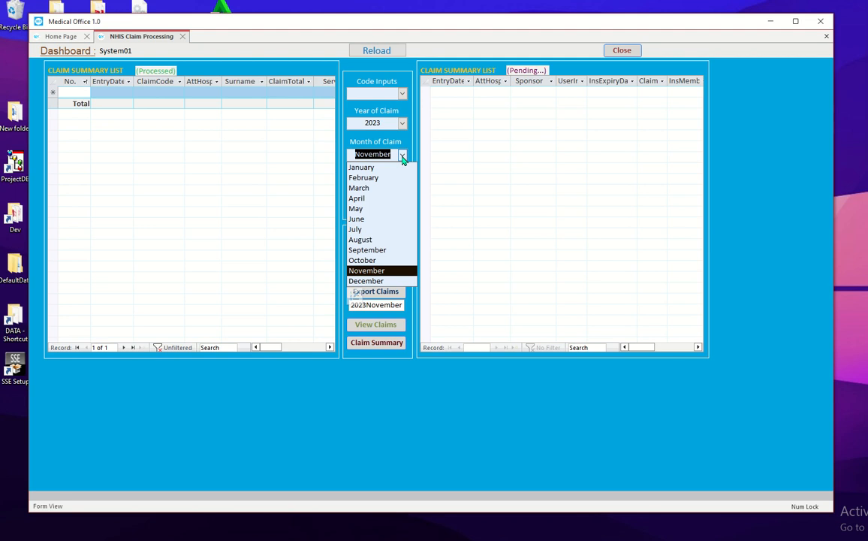
{"action": "left_click", "coordinate": [362, 260]}
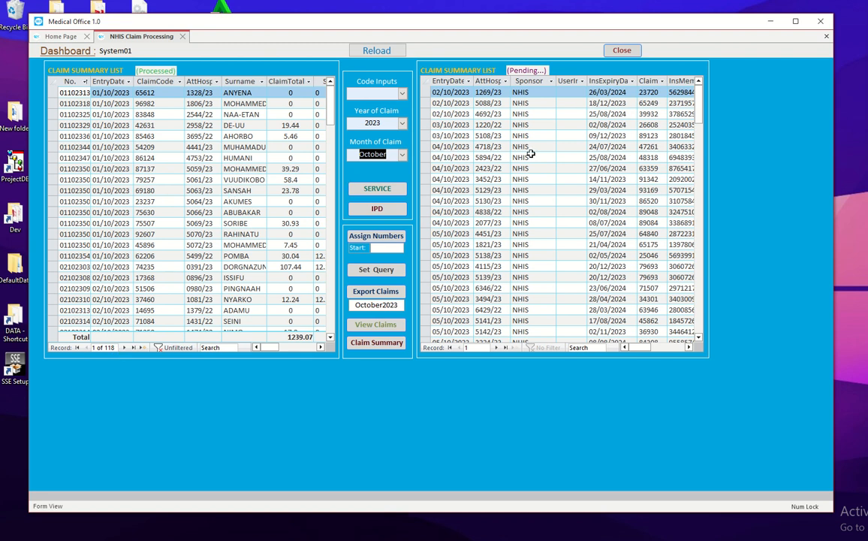
Step: Jump to the last of the 856 pending claims and bring up the Code Inputs choices
{"action": "left_click", "coordinate": [506, 349]}
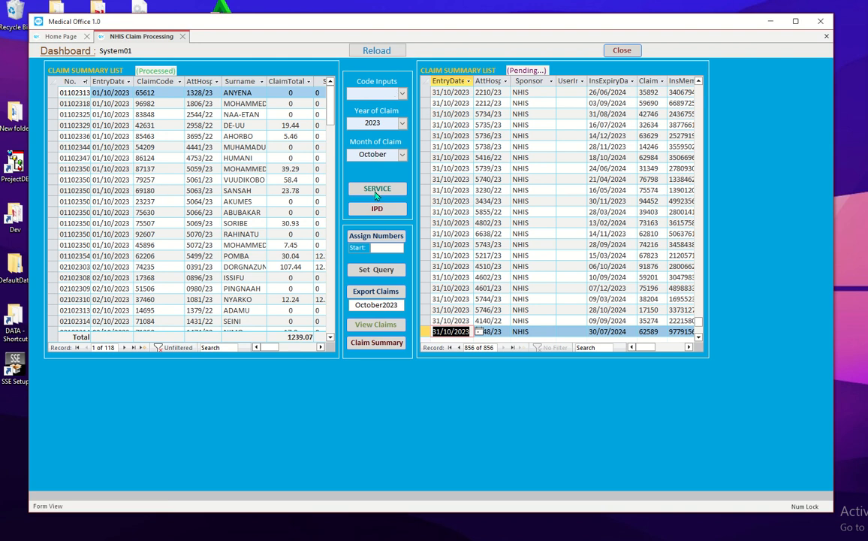
{"action": "left_click", "coordinate": [403, 93]}
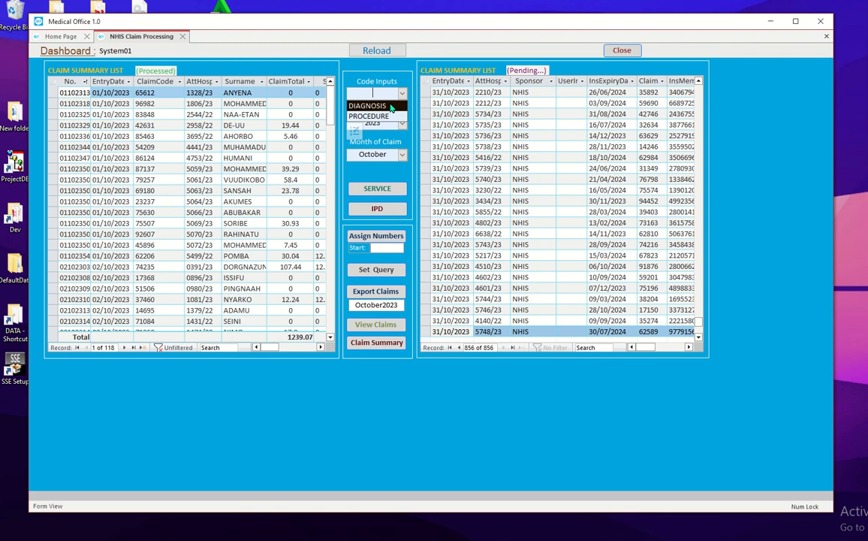
Step: Choose DIAGNOSIS, move and widen the diagnosis code window to reveal GDRG, then close it
{"action": "left_click", "coordinate": [390, 109]}
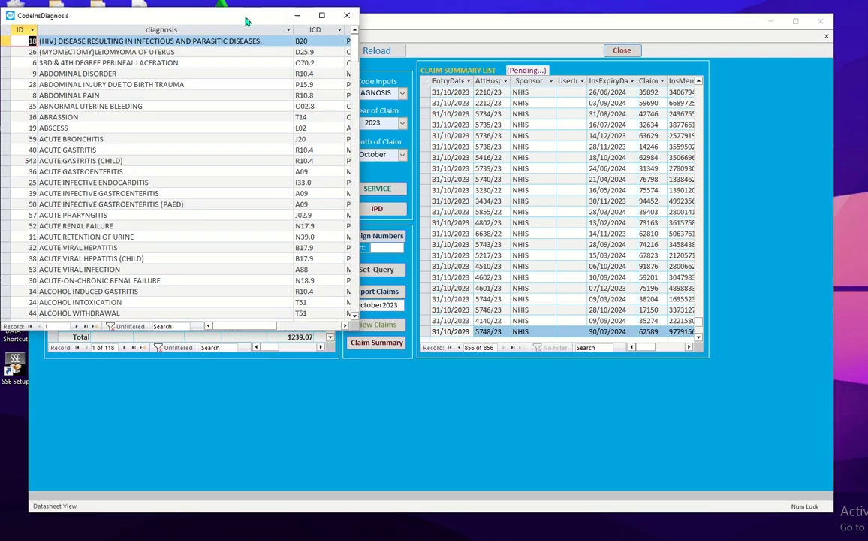
{"action": "left_click_drag", "start_coordinate": [246, 16], "coordinate": [388, 22]}
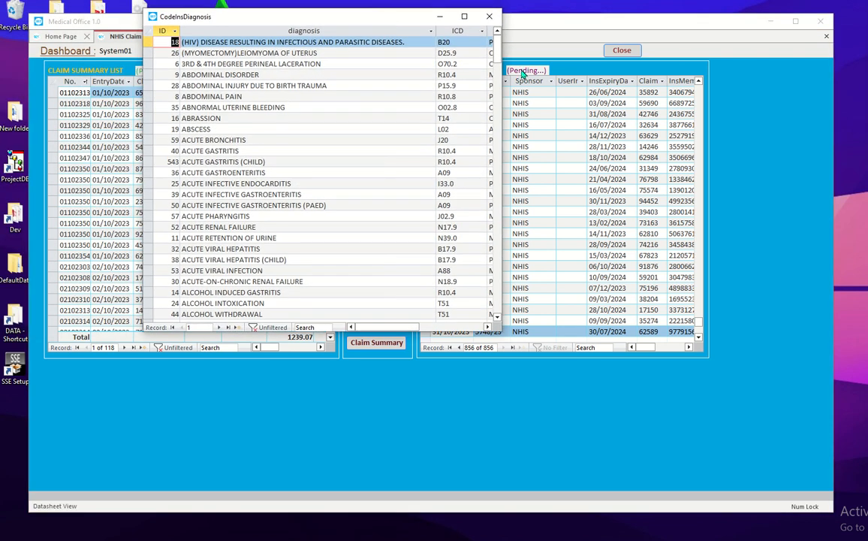
{"action": "left_click_drag", "start_coordinate": [500, 66], "coordinate": [616, 66]}
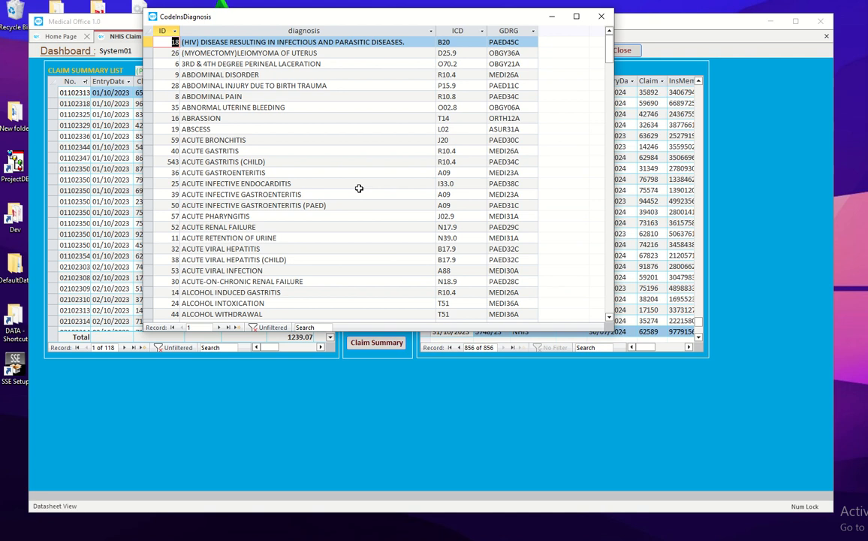
{"action": "left_click", "coordinate": [600, 17]}
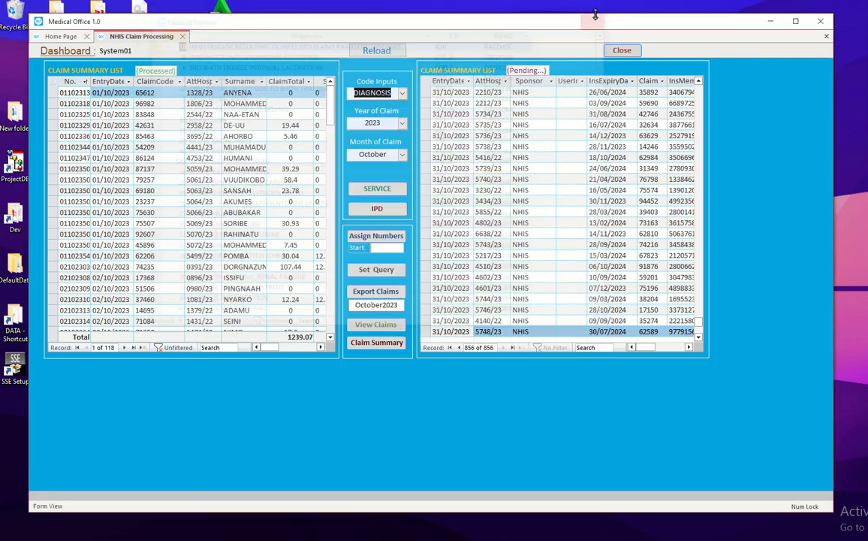
Step: Select PROCEDURE as the code input, review the InsProCode G-DRG datasheet, and close it
{"action": "left_click", "coordinate": [404, 94]}
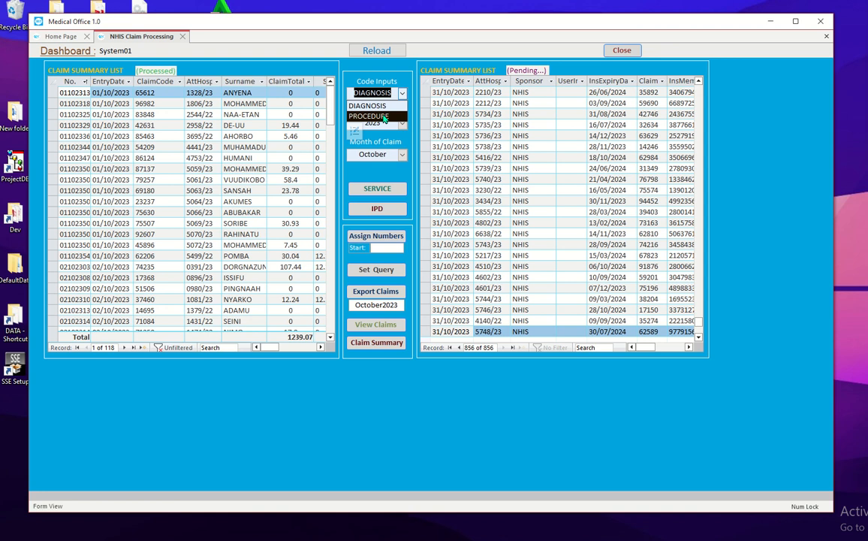
{"action": "left_click", "coordinate": [383, 117]}
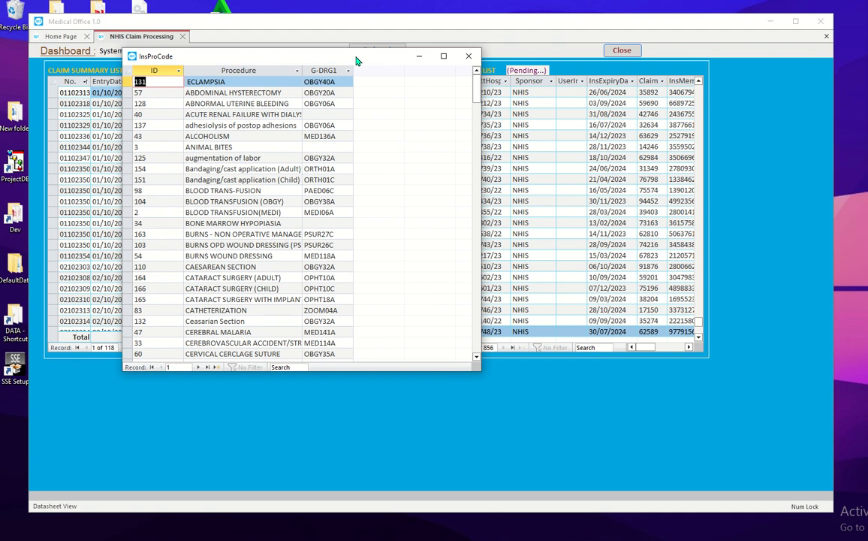
{"action": "left_click", "coordinate": [467, 57]}
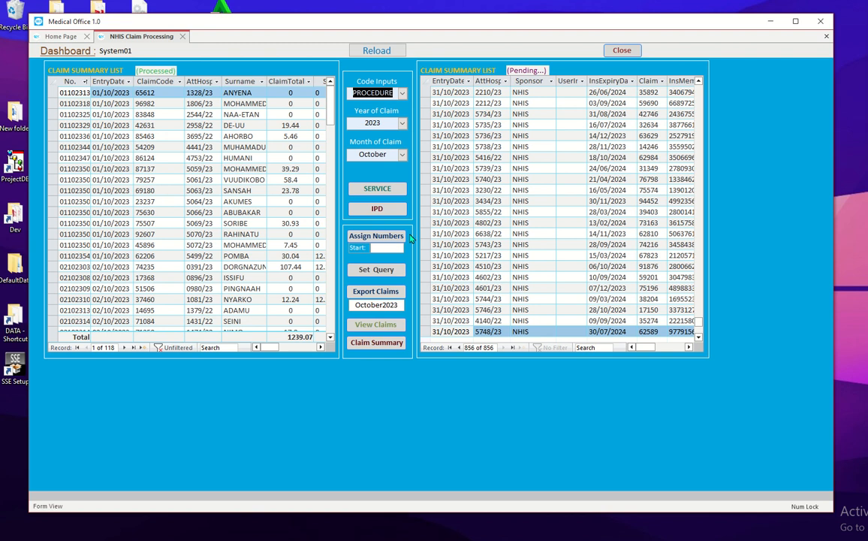
Step: Change the claimBase month criterion from May to OCTOBER and close the query design
{"action": "left_click", "coordinate": [383, 269]}
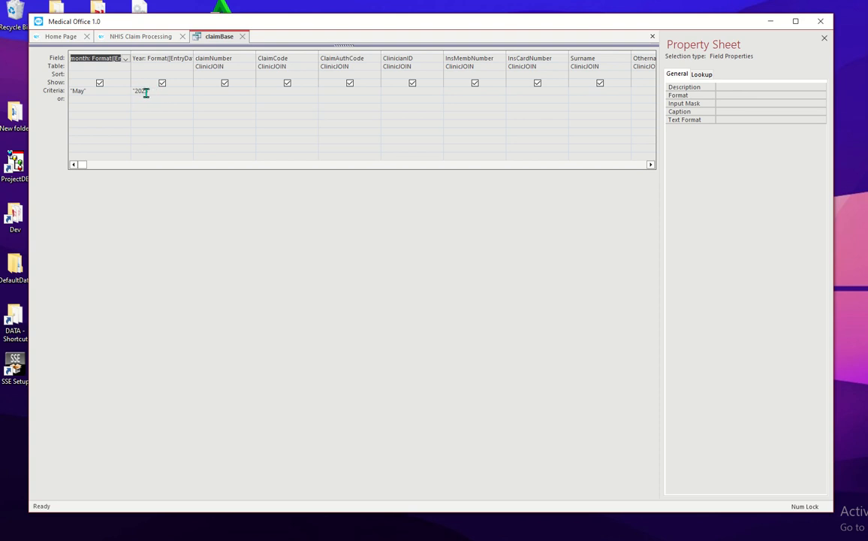
{"action": "double_click", "coordinate": [77, 90]}
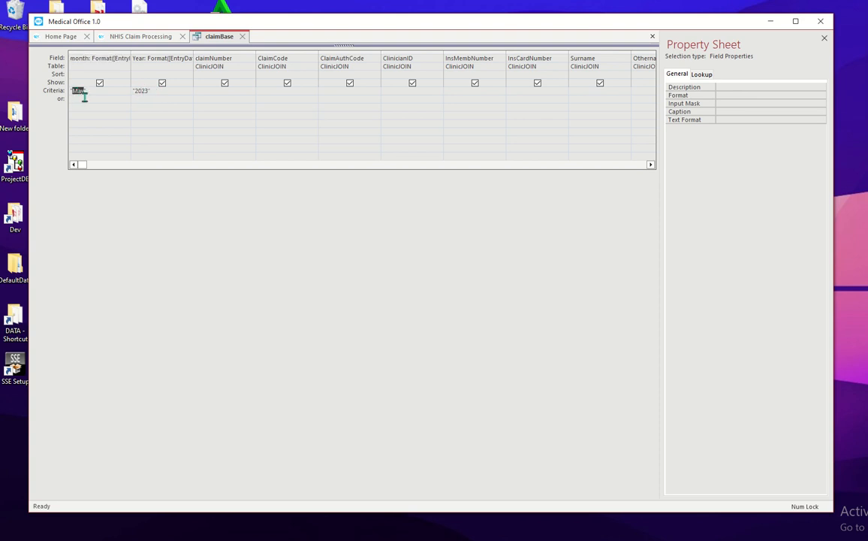
{"action": "key", "text": "Caps_Lock"}
{"action": "type", "text": "OCTOBER"}
{"action": "left_click", "coordinate": [94, 98]}
{"action": "left_click", "coordinate": [242, 37]}
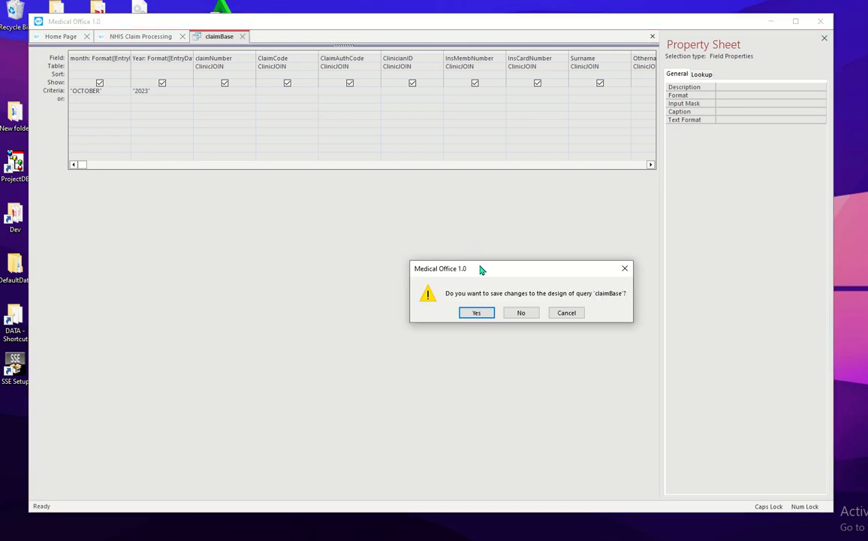
{"action": "left_click_drag", "start_coordinate": [481, 268], "coordinate": [379, 169]}
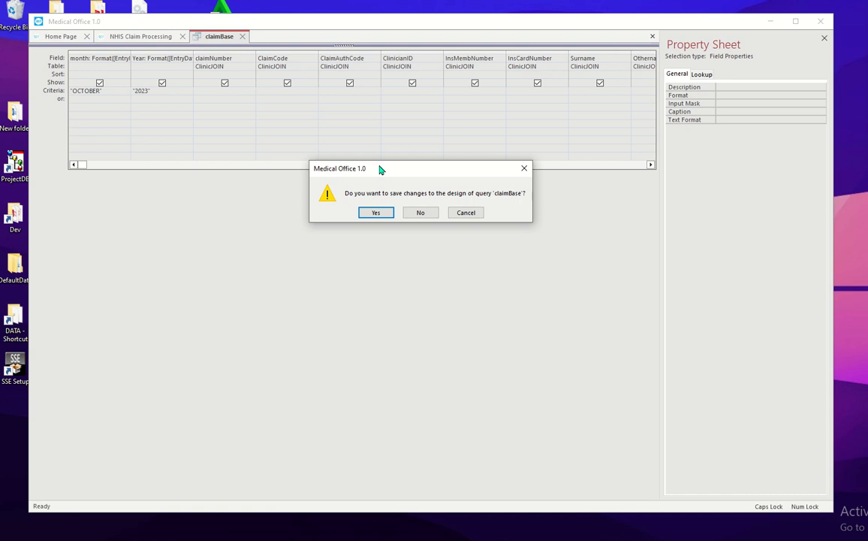
Step: Save the claimBase changes, returning to the form with export name 'October2023'
{"action": "left_click", "coordinate": [376, 213]}
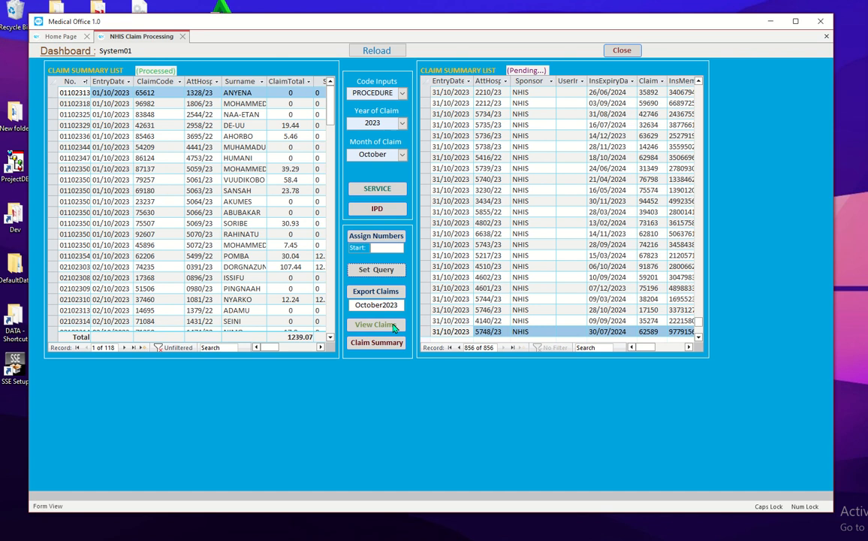
{"action": "left_click", "coordinate": [392, 325]}
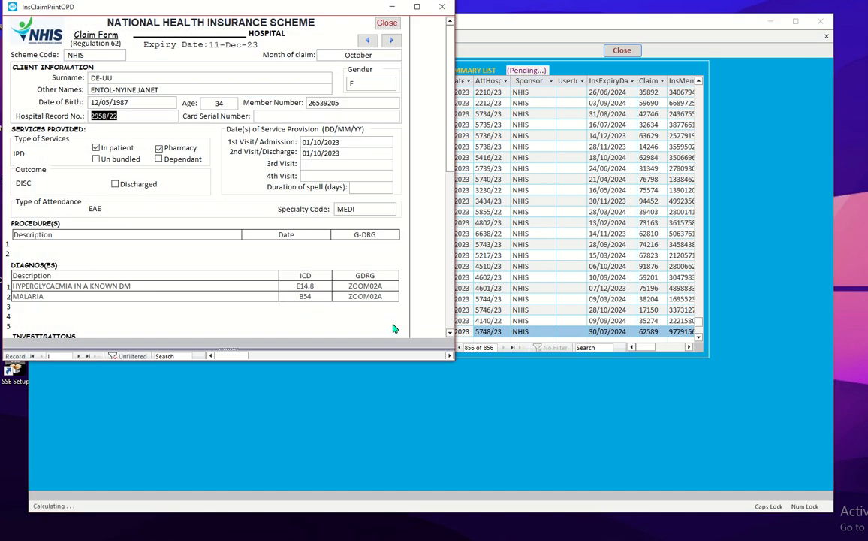
{"action": "left_click_drag", "start_coordinate": [337, 10], "coordinate": [459, 38]}
{"action": "left_click_drag", "start_coordinate": [570, 102], "coordinate": [567, 56]}
{"action": "left_click", "coordinate": [510, 68]}
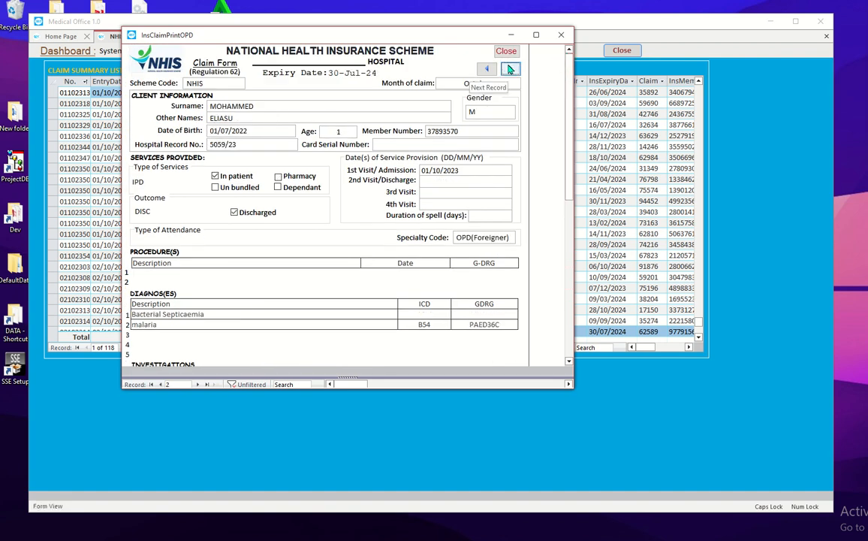
{"action": "left_click_drag", "start_coordinate": [569, 105], "coordinate": [571, 259]}
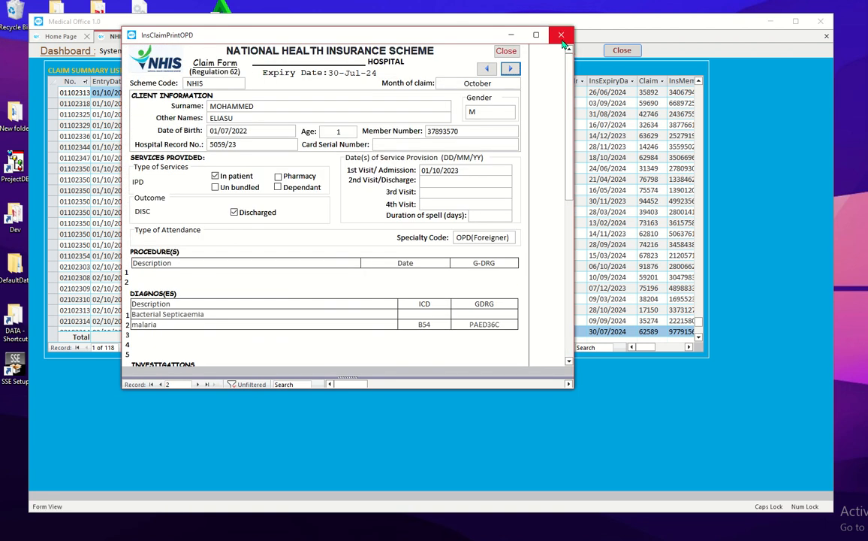
{"action": "left_click", "coordinate": [561, 34]}
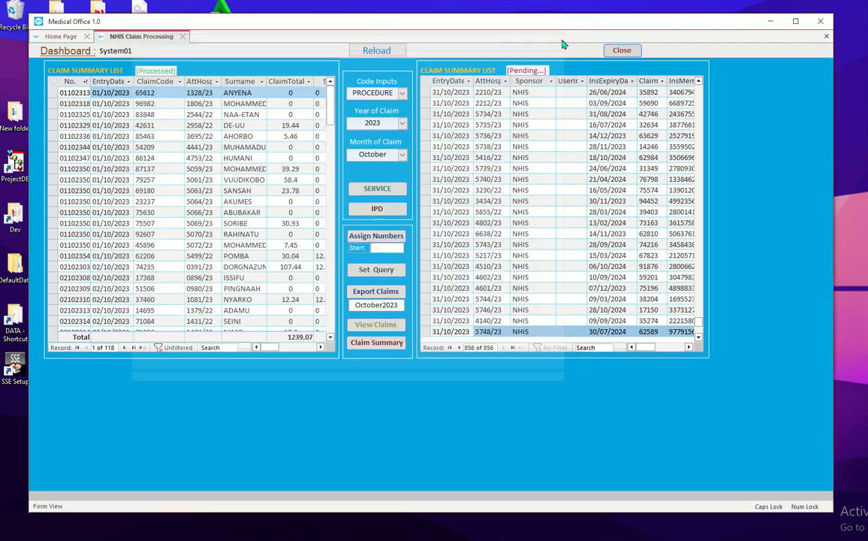
{"action": "left_click", "coordinate": [381, 341]}
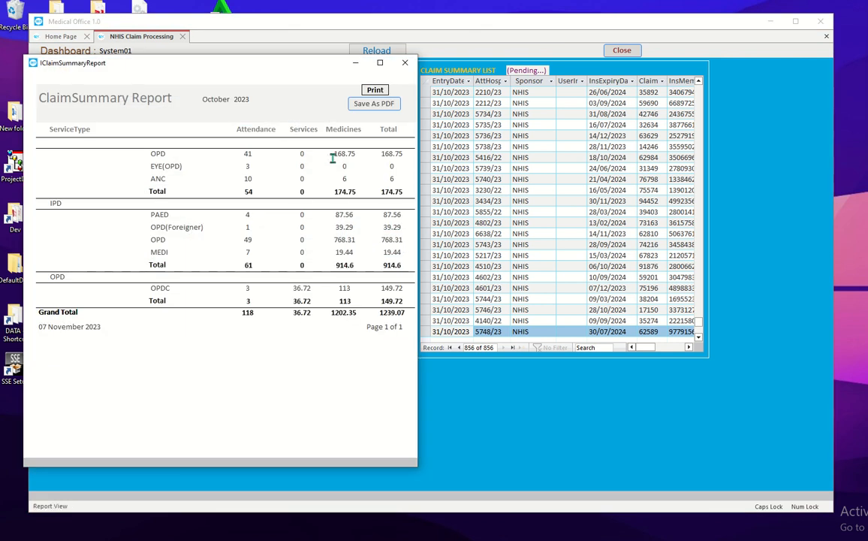
{"action": "left_click_drag", "start_coordinate": [280, 67], "coordinate": [351, 57]}
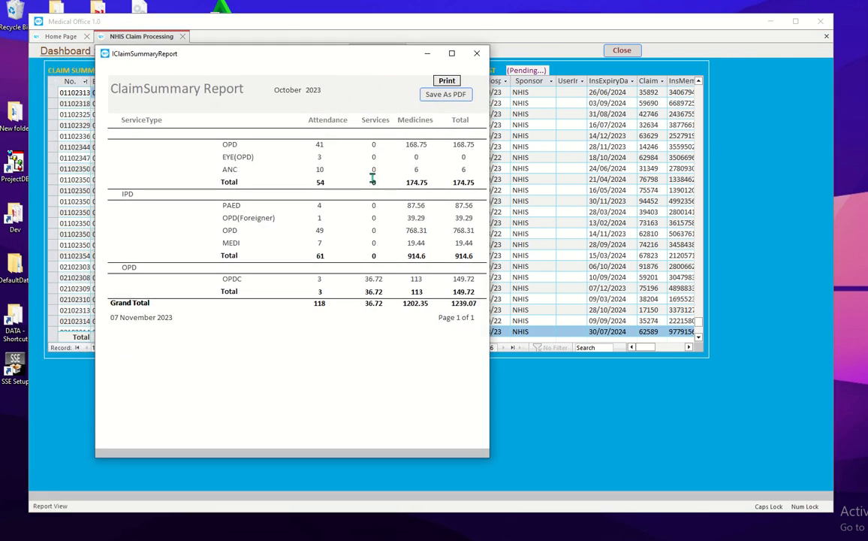
{"action": "left_click", "coordinate": [477, 54]}
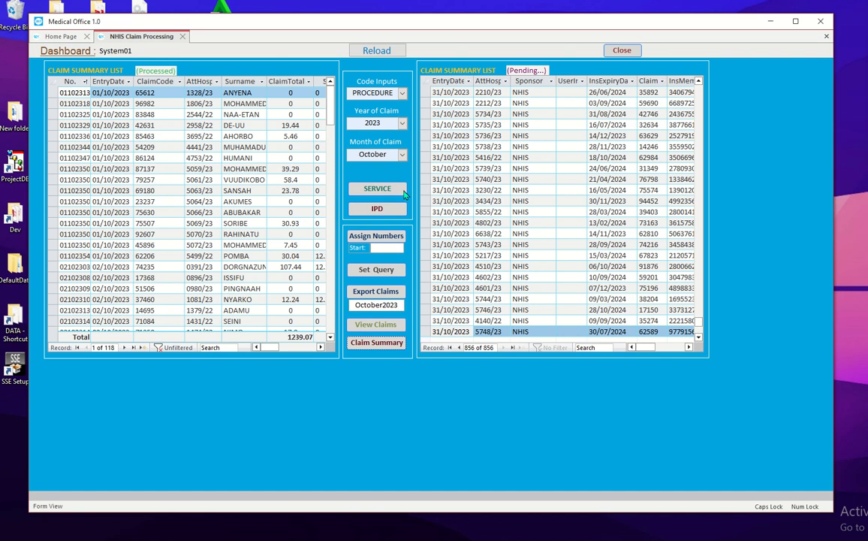
{"action": "left_click", "coordinate": [485, 93]}
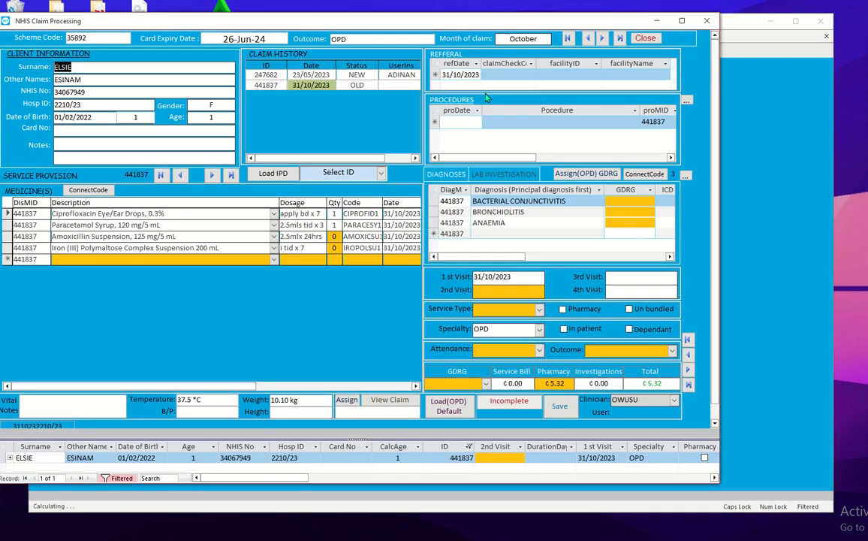
{"action": "left_click_drag", "start_coordinate": [482, 24], "coordinate": [542, 22]}
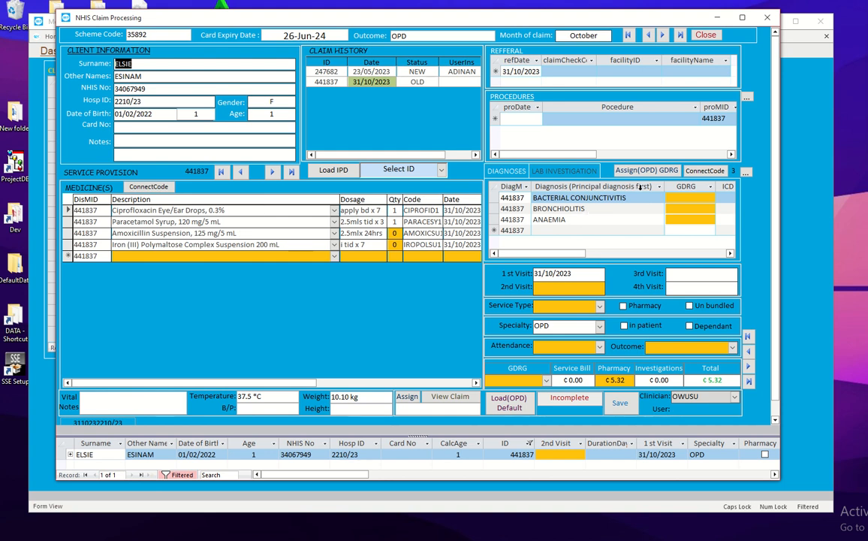
{"action": "left_click", "coordinate": [581, 175]}
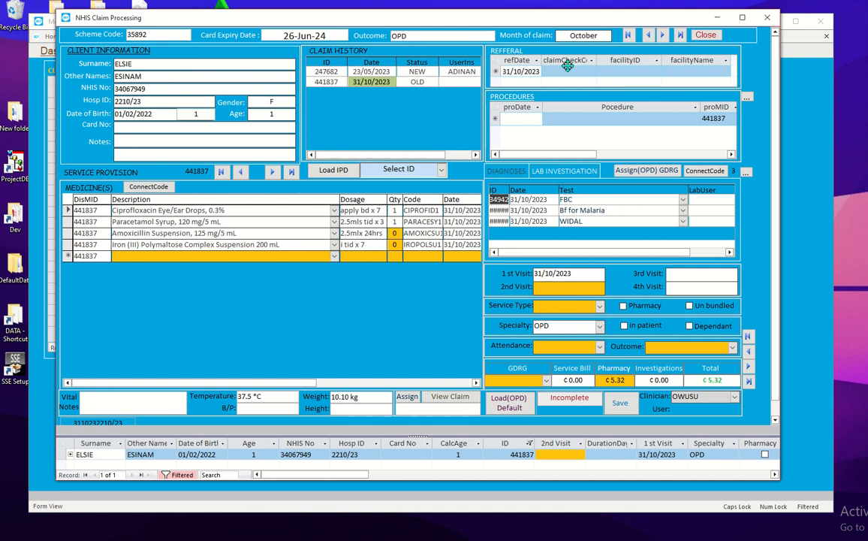
{"action": "mouse_move", "coordinate": [547, 19]}
{"action": "left_mouse_down"}
{"action": "mouse_move", "coordinate": [588, 32]}
{"action": "mouse_move", "coordinate": [565, 20]}
{"action": "mouse_move", "coordinate": [558, 27]}
{"action": "left_mouse_up"}
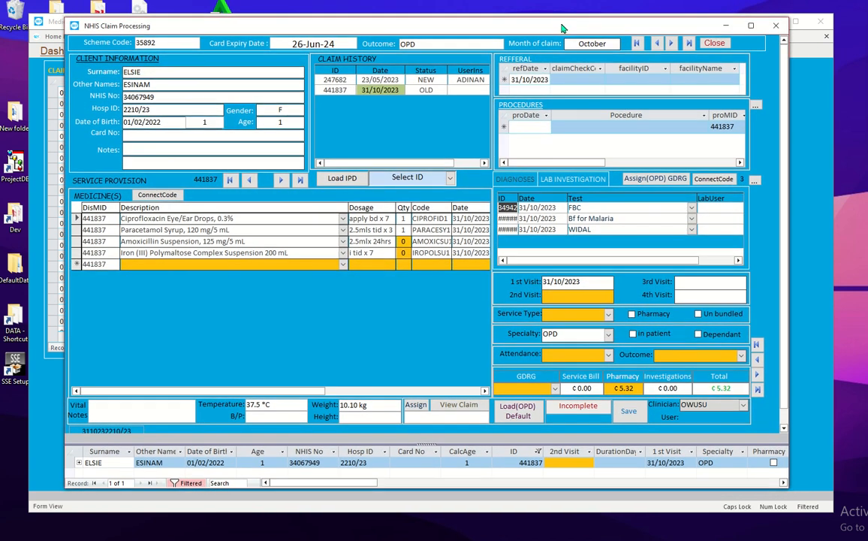
{"action": "left_click", "coordinate": [670, 43]}
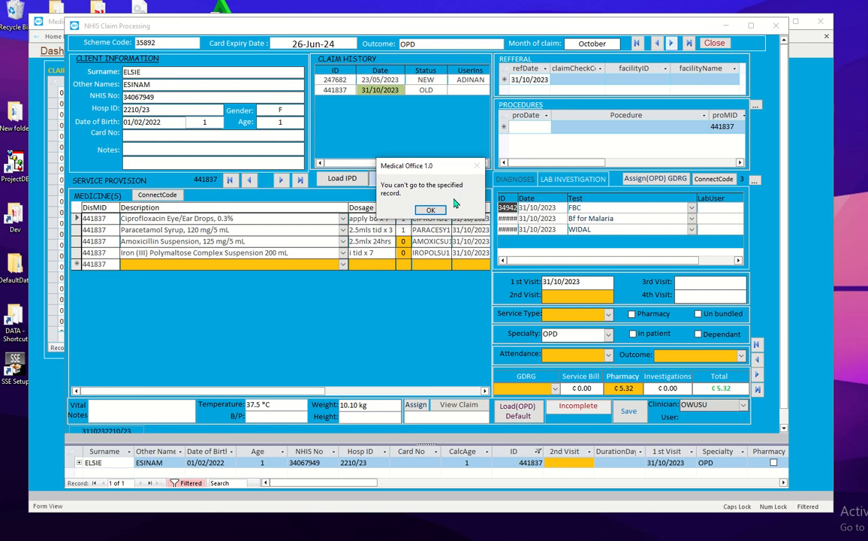
{"action": "left_click", "coordinate": [432, 210]}
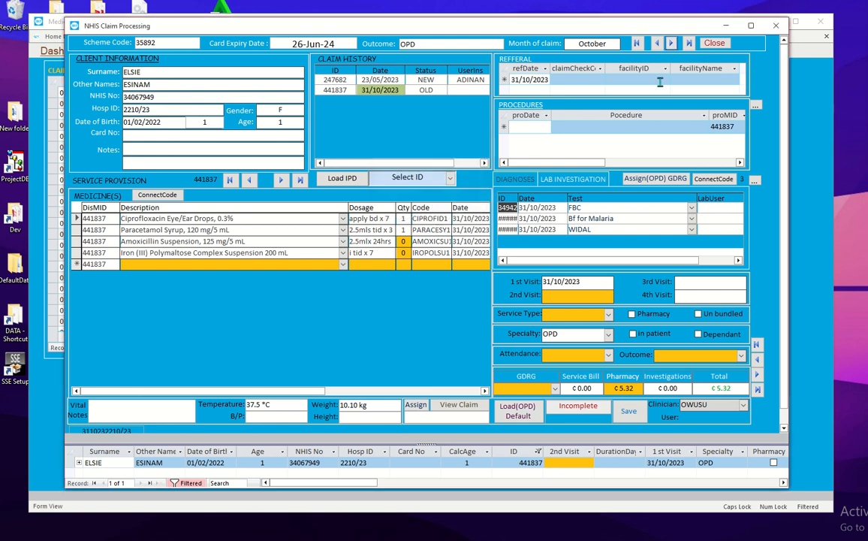
{"action": "left_click", "coordinate": [661, 43]}
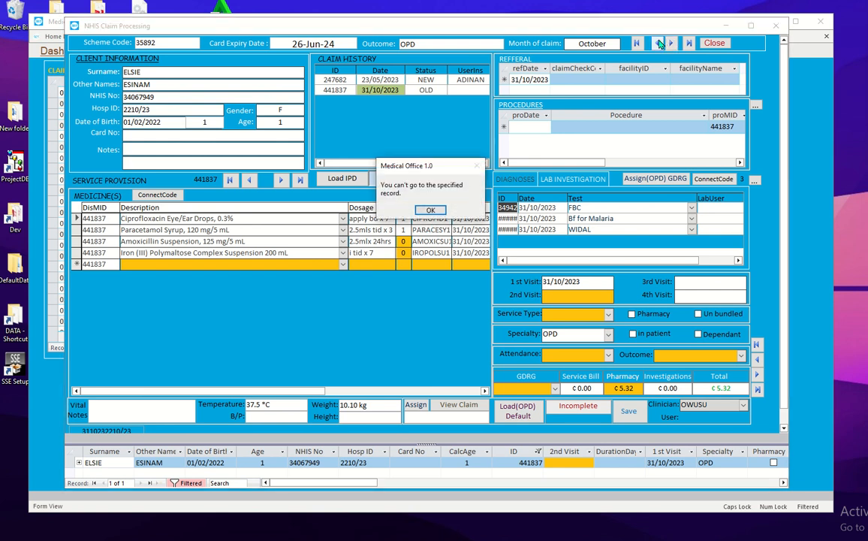
{"action": "left_click", "coordinate": [433, 209]}
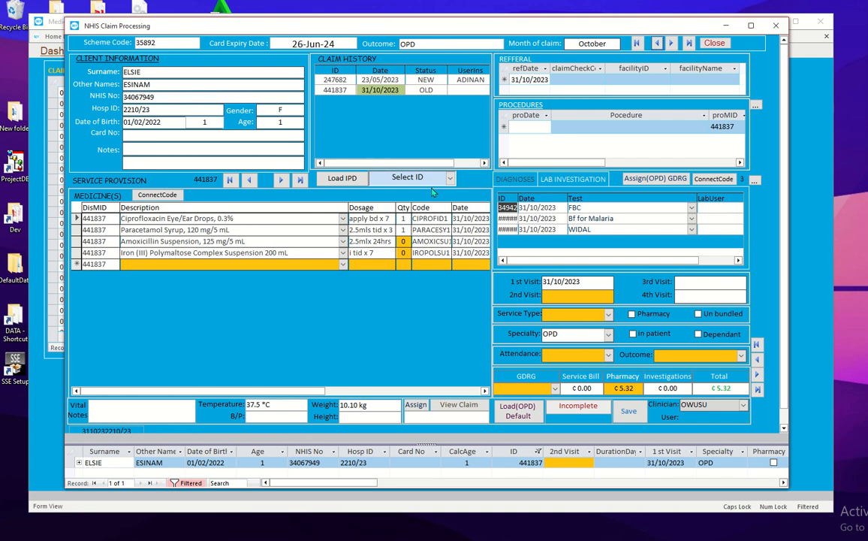
{"action": "left_click", "coordinate": [450, 178]}
{"action": "left_click", "coordinate": [407, 268]}
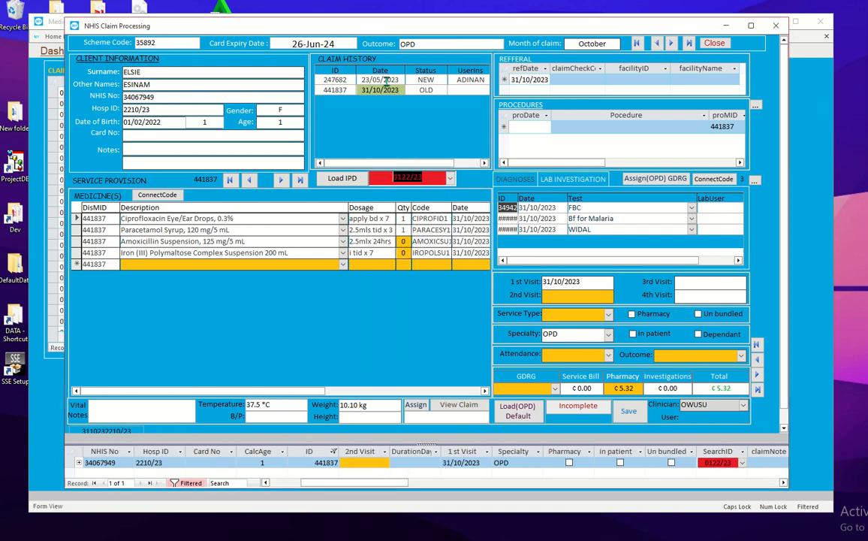
{"action": "left_click", "coordinate": [775, 26]}
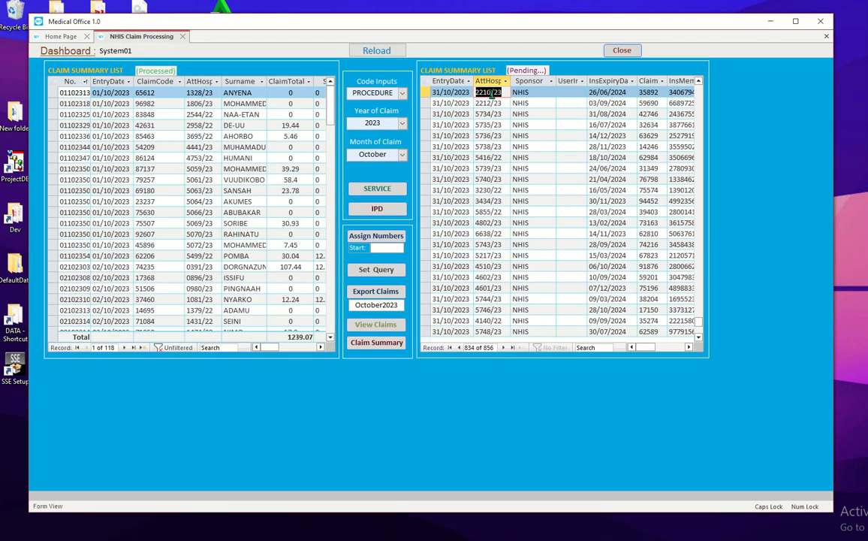
{"action": "double_click", "coordinate": [490, 92]}
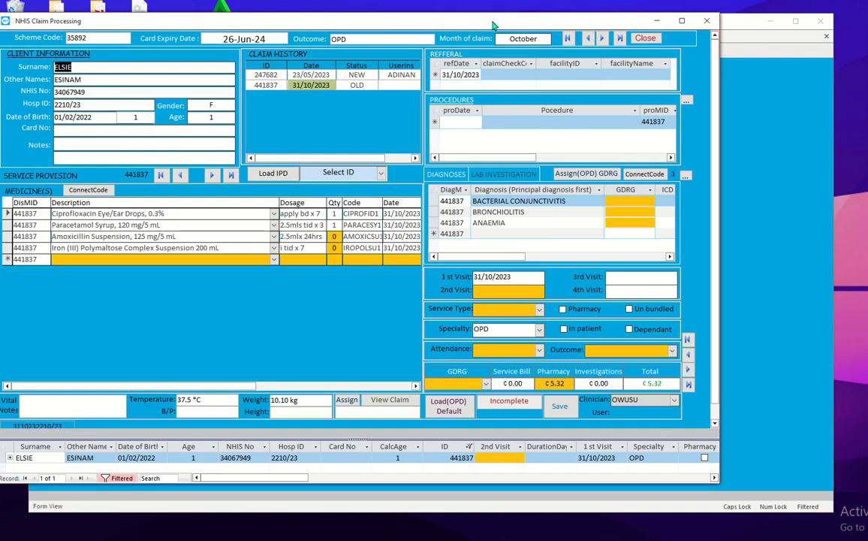
{"action": "left_click_drag", "start_coordinate": [493, 25], "coordinate": [548, 21]}
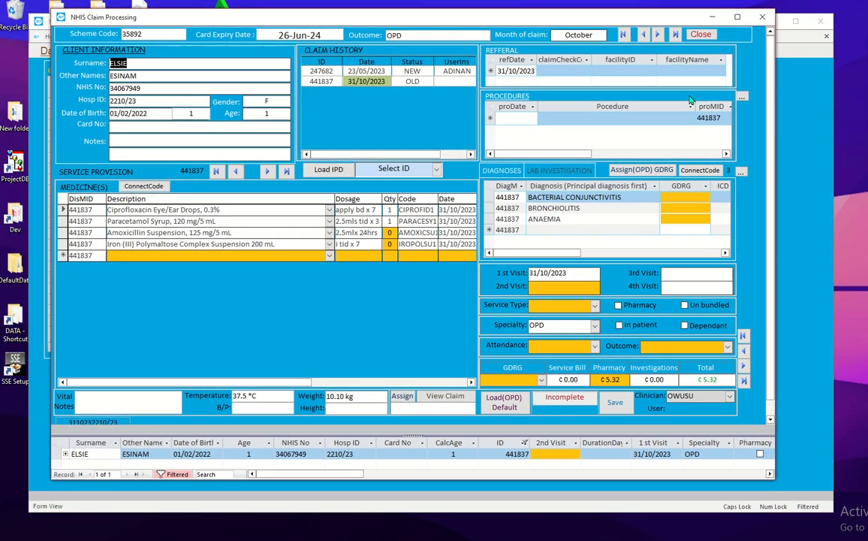
{"action": "left_click", "coordinate": [762, 16]}
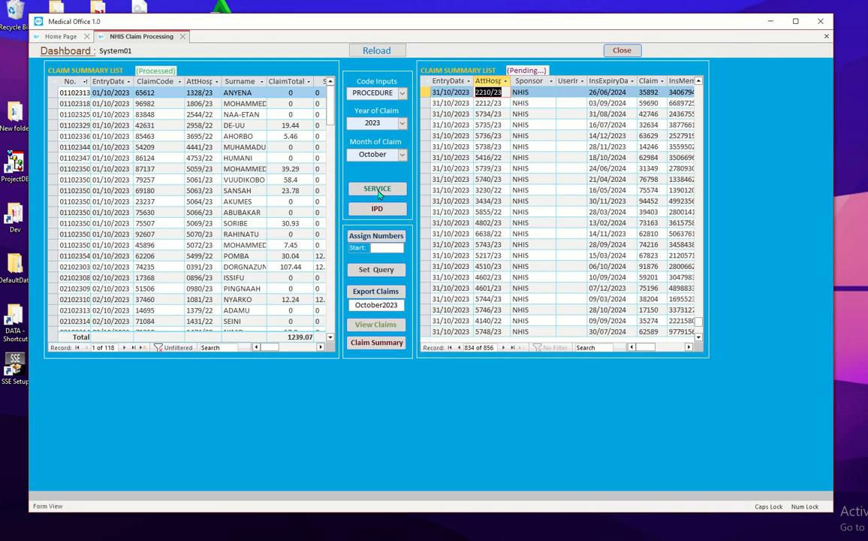
{"action": "left_click", "coordinate": [378, 189]}
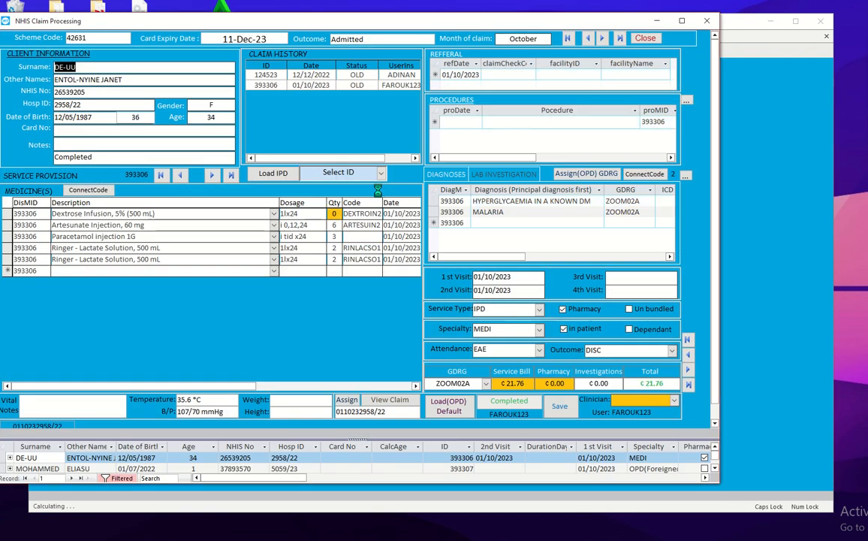
{"action": "left_click_drag", "start_coordinate": [439, 25], "coordinate": [495, 21]}
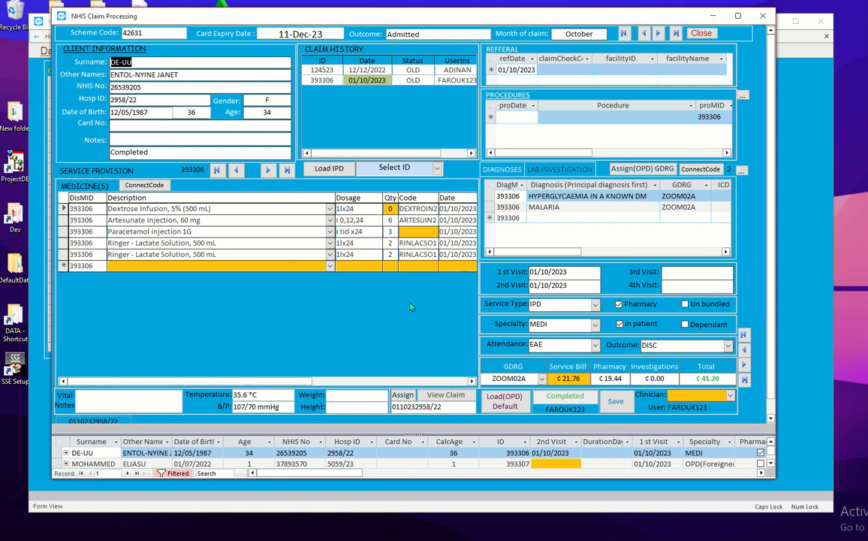
{"action": "left_click", "coordinate": [657, 34]}
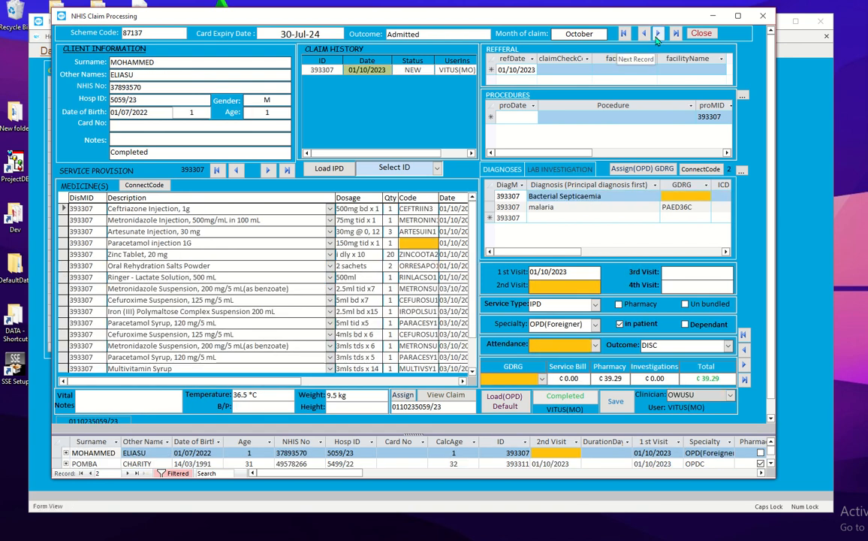
{"action": "left_click", "coordinate": [434, 169]}
{"action": "left_click", "coordinate": [438, 169]}
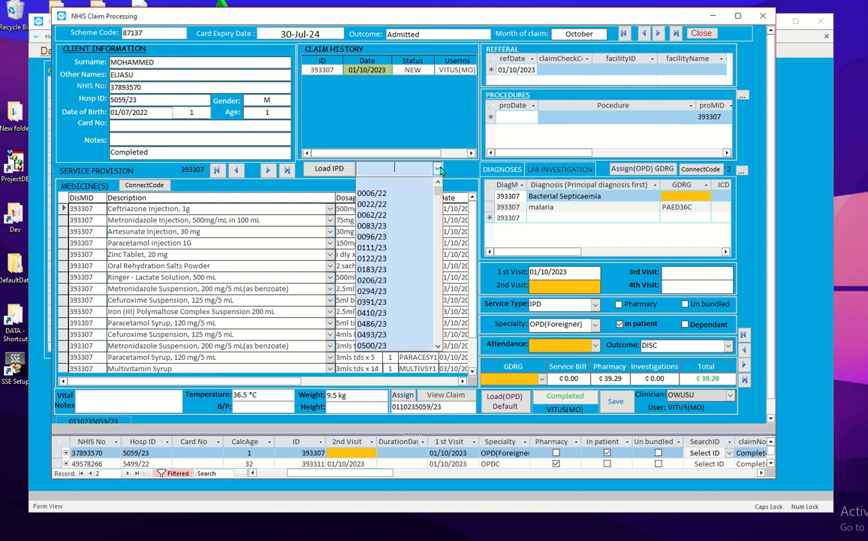
{"action": "left_click", "coordinate": [383, 288]}
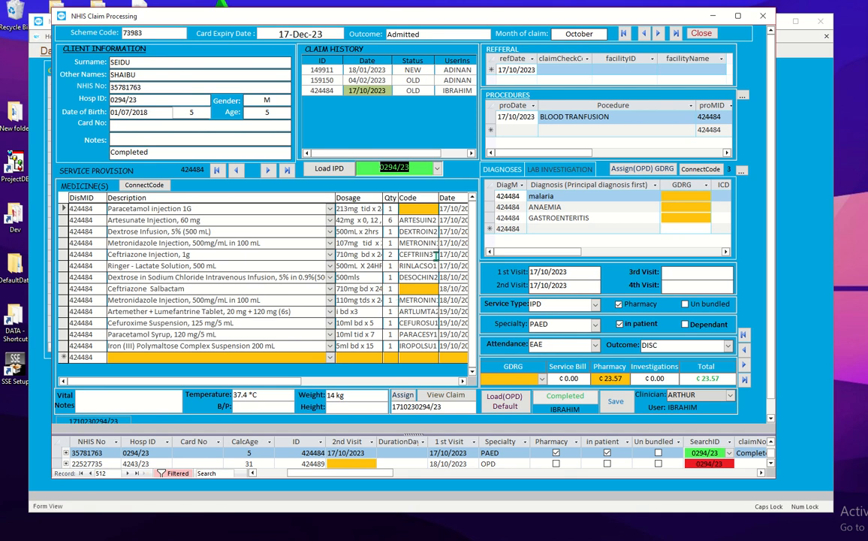
{"action": "left_click", "coordinate": [762, 15]}
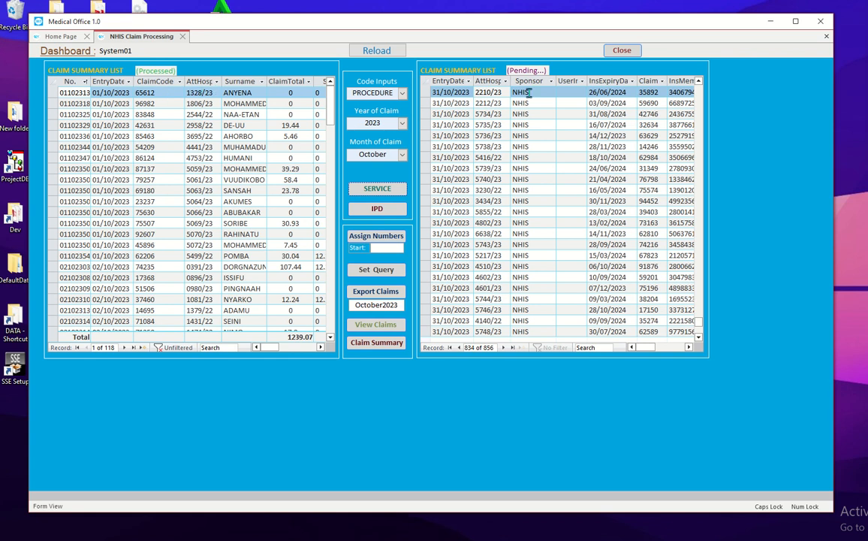
{"action": "double_click", "coordinate": [205, 92]}
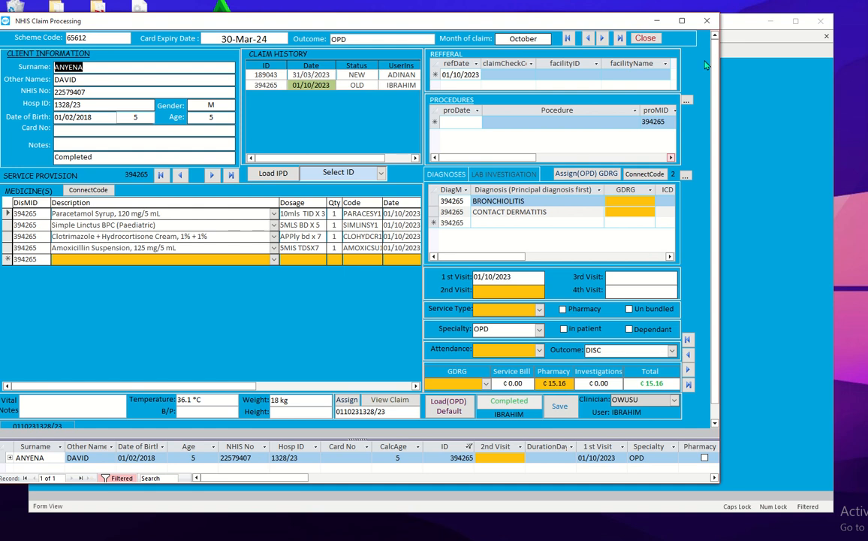
{"action": "left_click", "coordinate": [643, 38]}
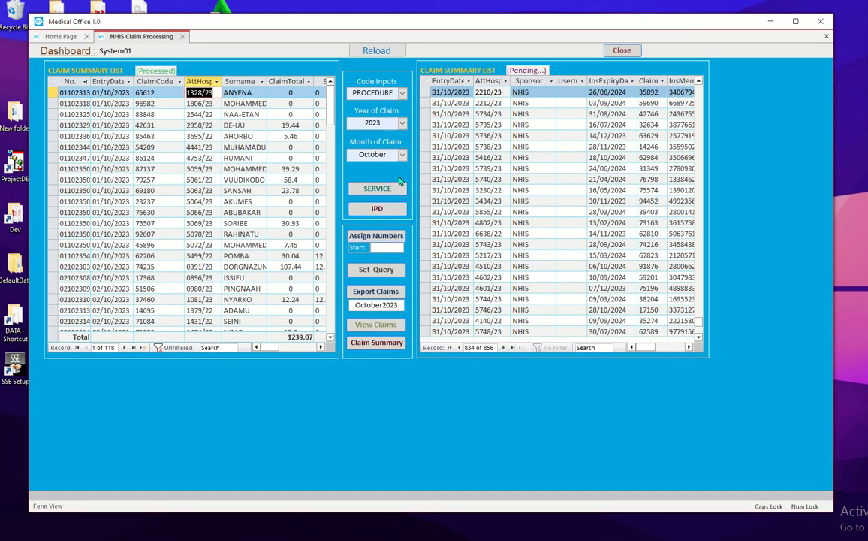
{"action": "left_click", "coordinate": [390, 187]}
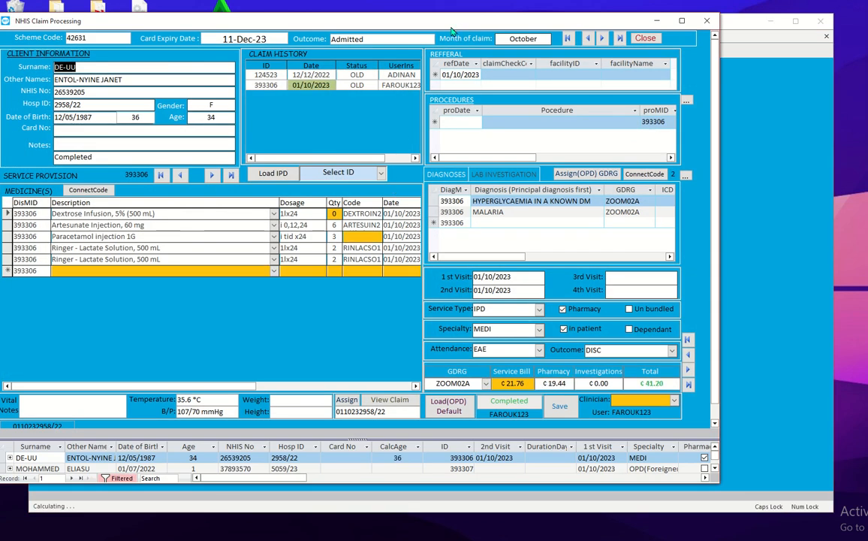
{"action": "left_click_drag", "start_coordinate": [452, 28], "coordinate": [516, 22]}
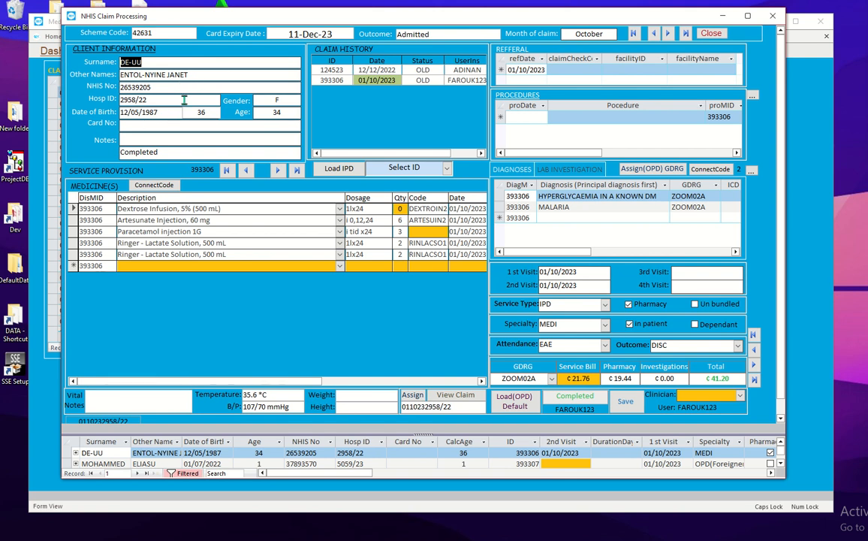
{"action": "left_click", "coordinate": [176, 34]}
{"action": "left_click", "coordinate": [668, 36]}
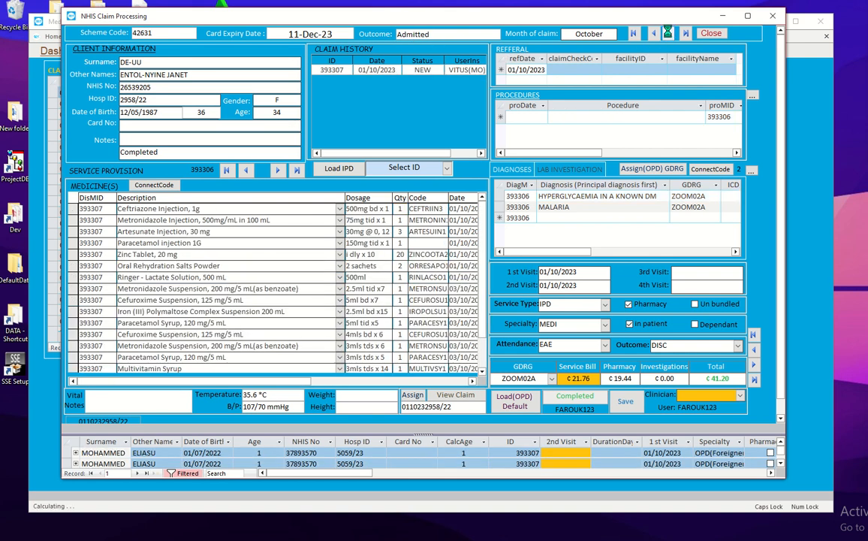
Step: Go to the third October claim, an OPD bacterial septicaemia claim totalling ₵30.04
{"action": "left_click", "coordinate": [668, 36]}
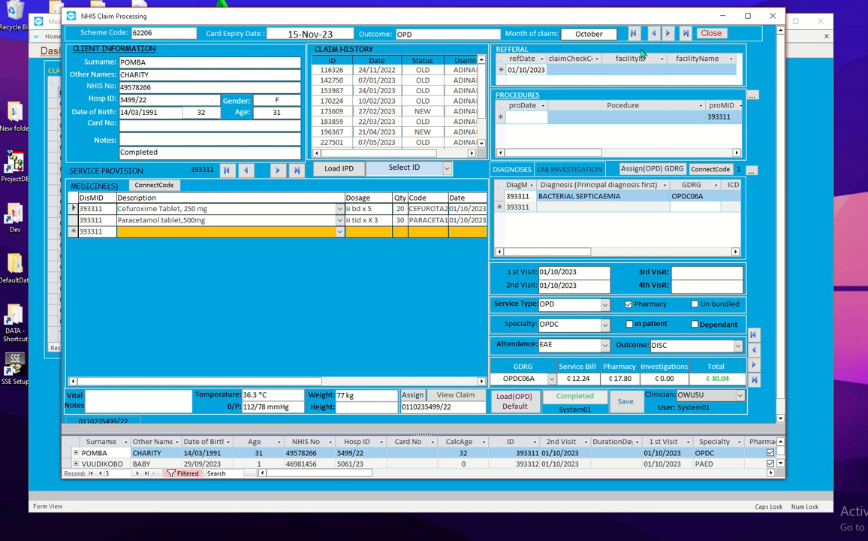
{"action": "left_click", "coordinate": [446, 169]}
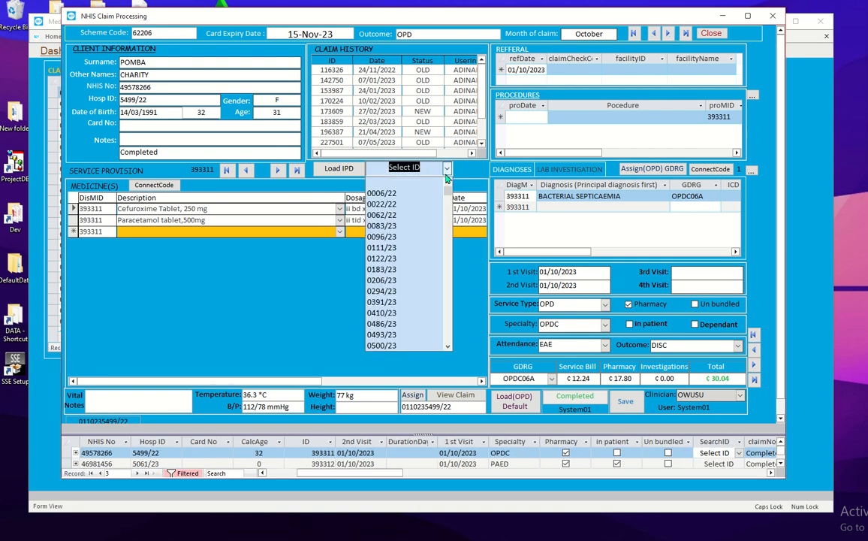
{"action": "left_click", "coordinate": [447, 170]}
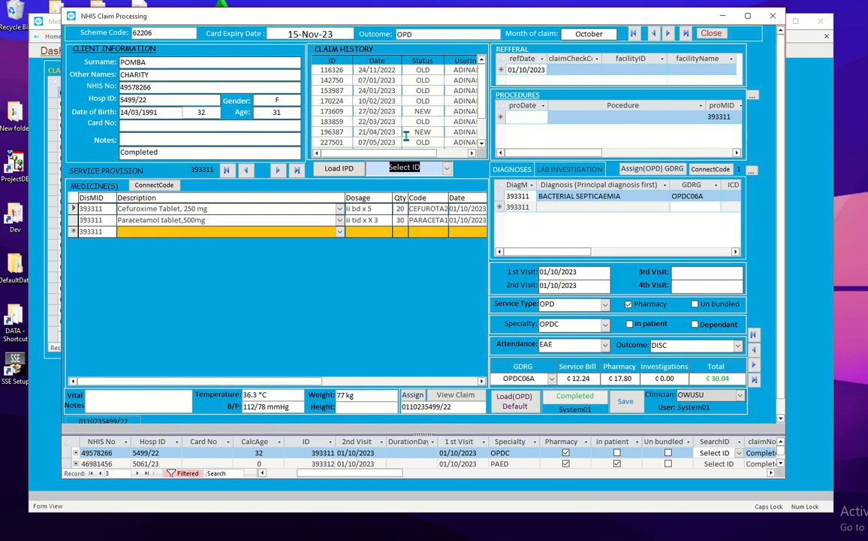
{"action": "left_click_drag", "start_coordinate": [481, 113], "coordinate": [481, 140]}
{"action": "left_click", "coordinate": [379, 142]}
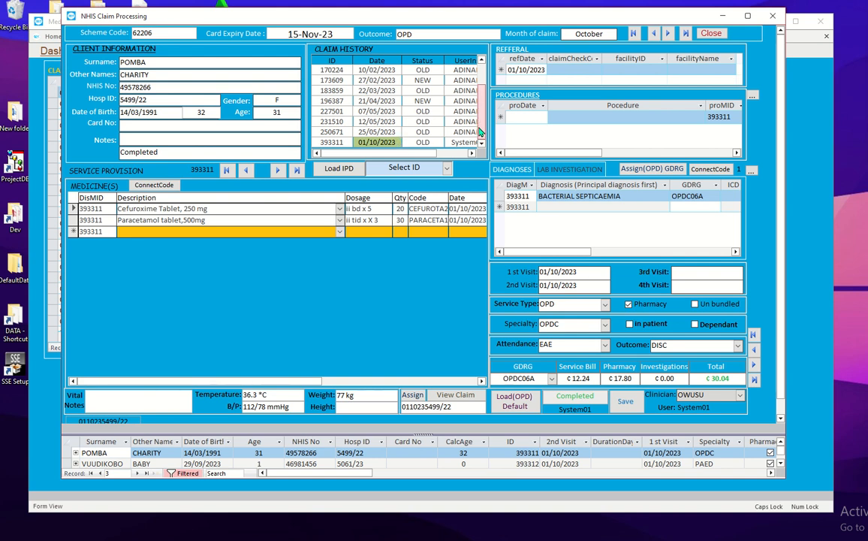
Step: Move forward six records to claim 9, an IPD peptic ulcer claim with a ¢30.93 total
{"action": "left_click", "coordinate": [669, 34]}
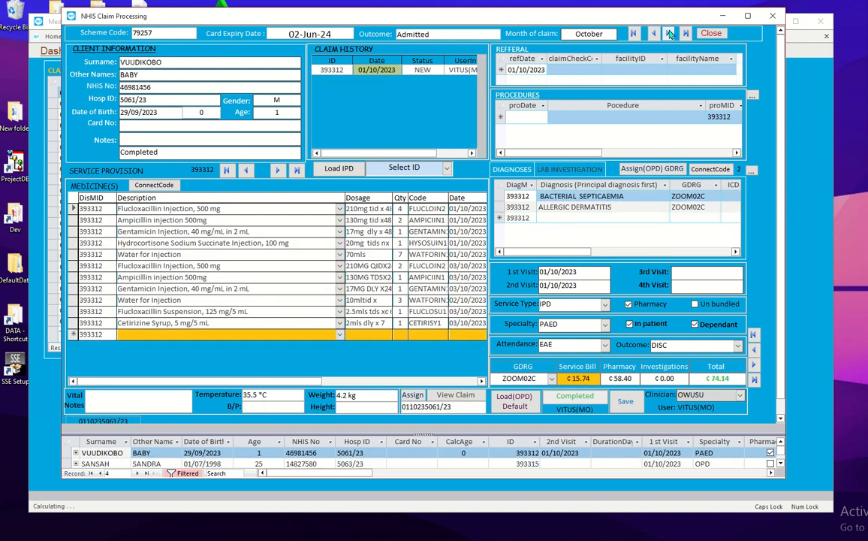
{"action": "left_click", "coordinate": [669, 34]}
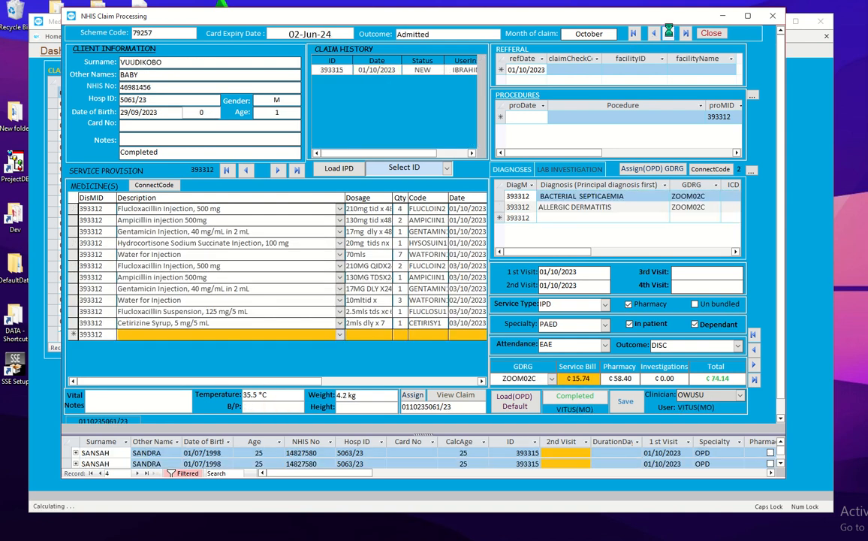
{"action": "left_click", "coordinate": [669, 34]}
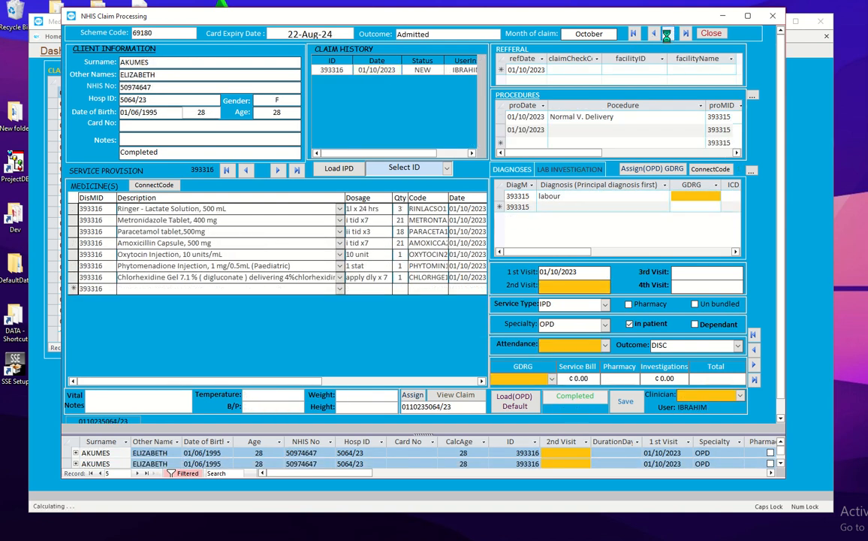
{"action": "left_click", "coordinate": [669, 36]}
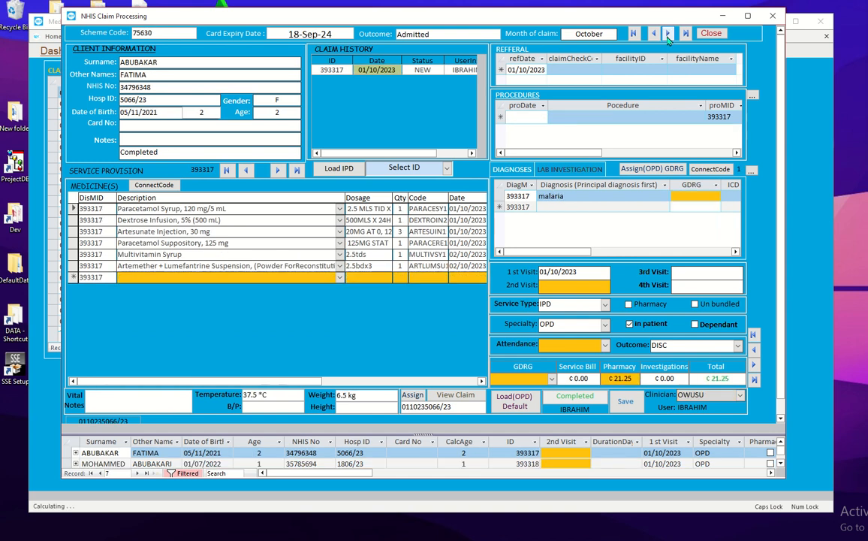
{"action": "left_click", "coordinate": [667, 35]}
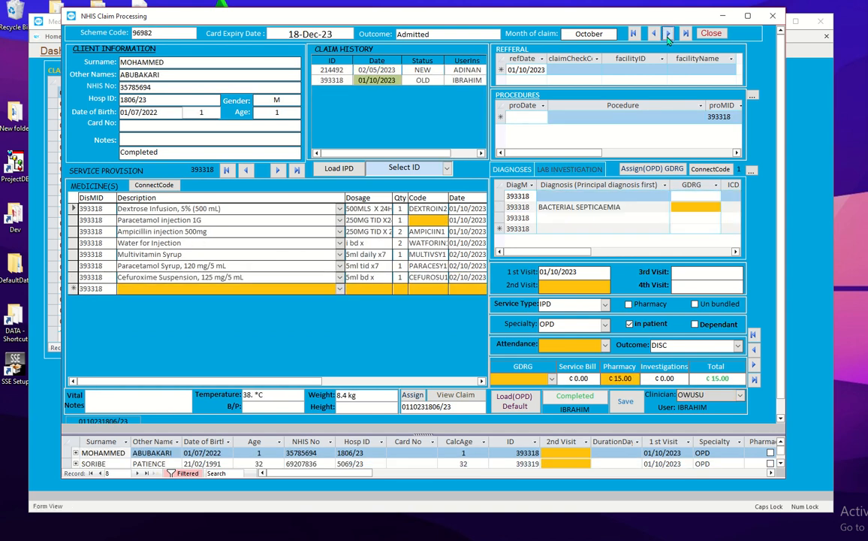
{"action": "left_click", "coordinate": [668, 34]}
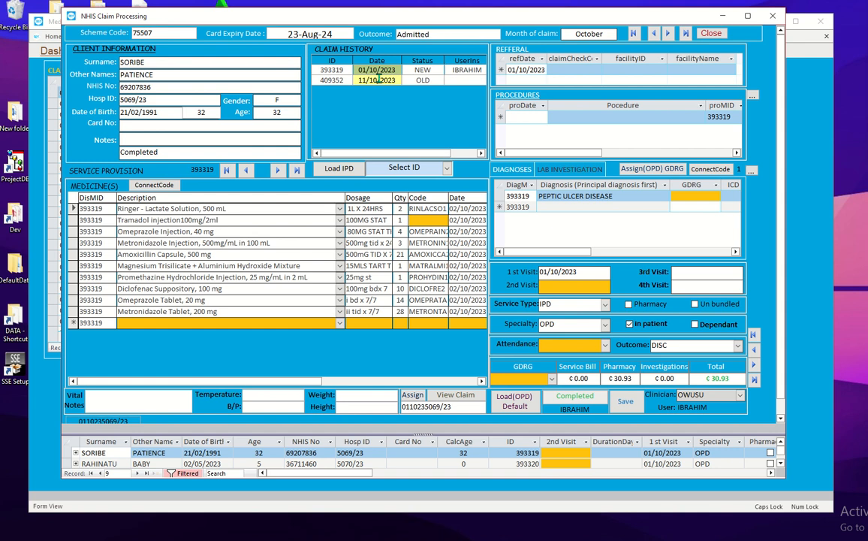
Step: Load the 11/10/2023 and 01/10/2023 claims from the history, then advance two records to record 11
{"action": "double_click", "coordinate": [378, 79]}
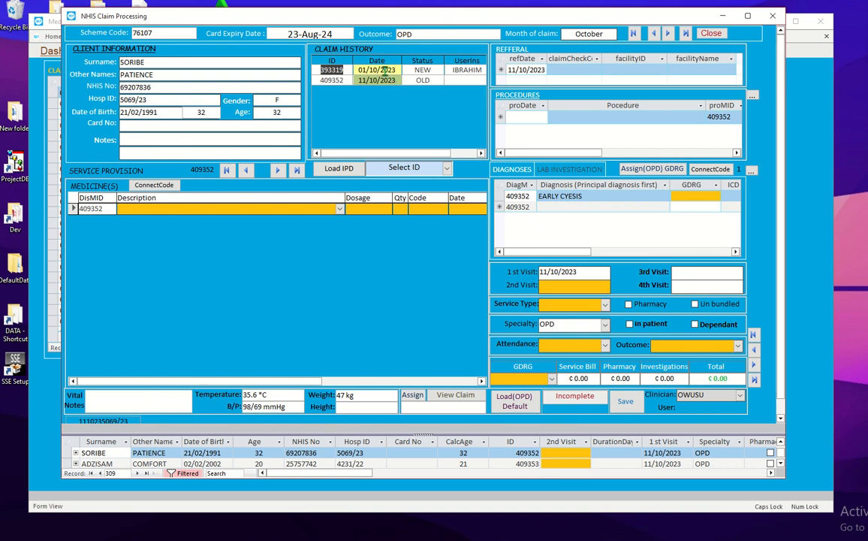
{"action": "double_click", "coordinate": [383, 70]}
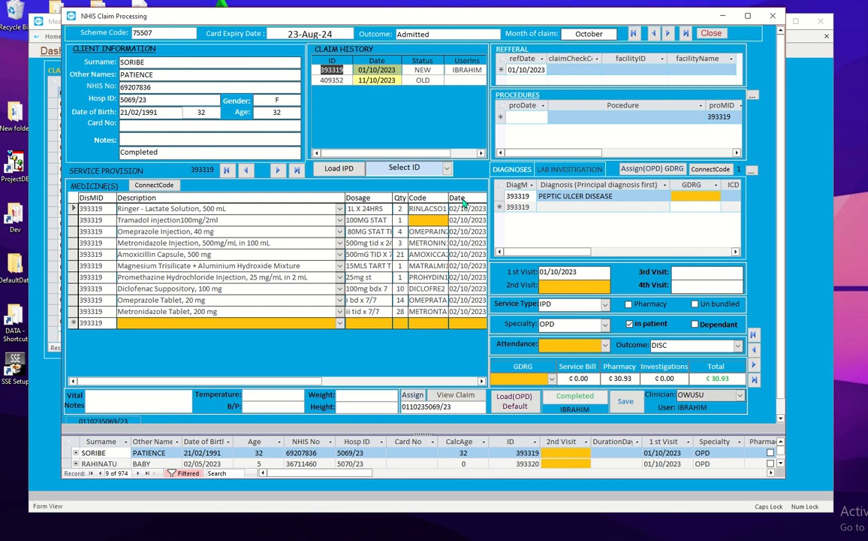
{"action": "left_click", "coordinate": [668, 33]}
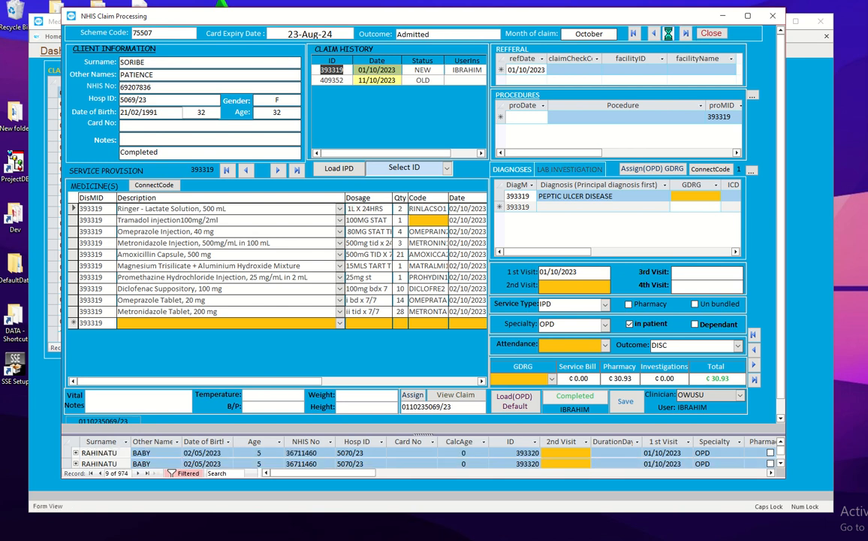
{"action": "left_click", "coordinate": [667, 34]}
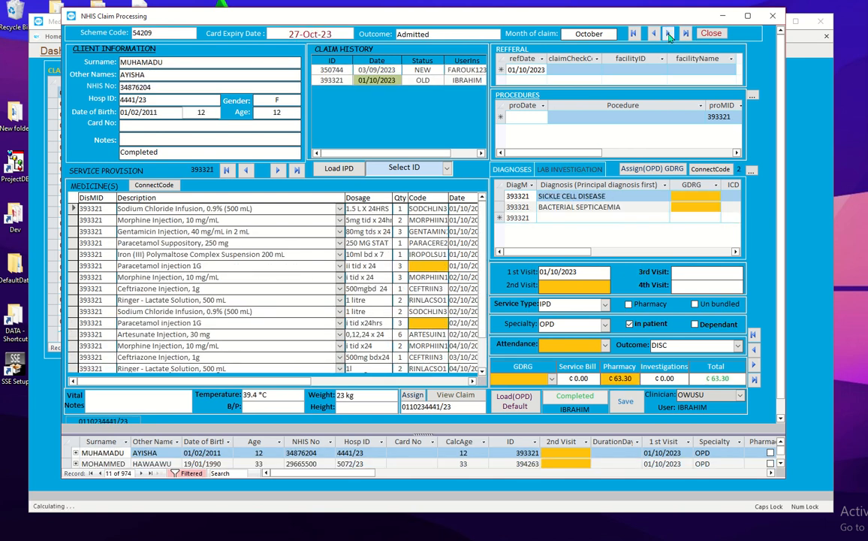
Step: Advance four records to record 15, an IPD malaria and gastroenteritis claim totalling ¢41.80
{"action": "left_click", "coordinate": [668, 34]}
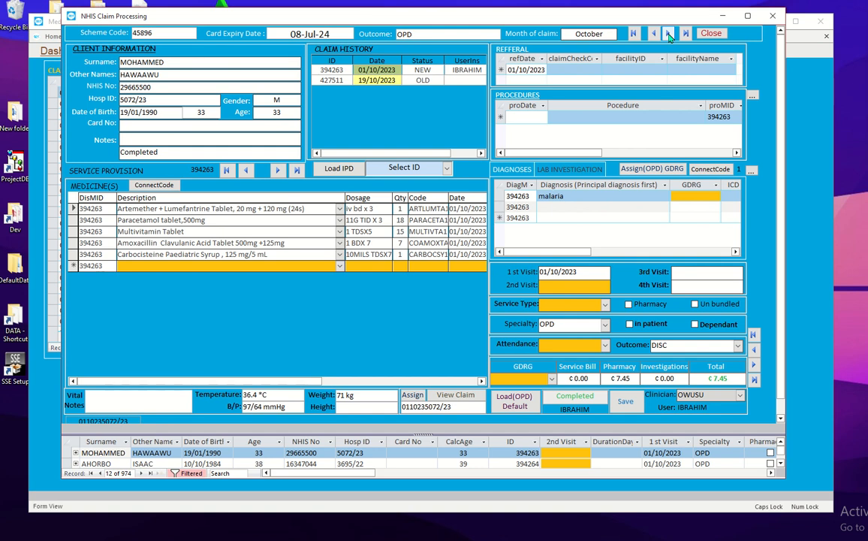
{"action": "left_click", "coordinate": [668, 36]}
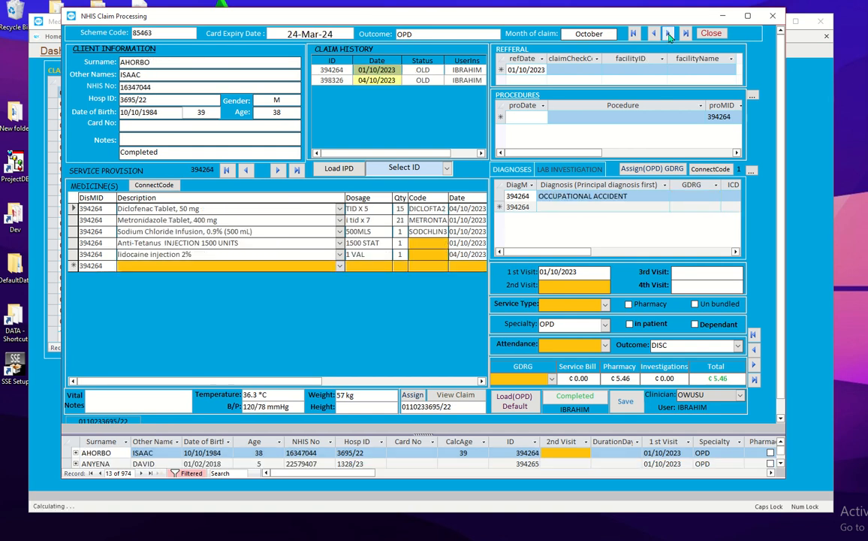
{"action": "left_click", "coordinate": [669, 36]}
{"action": "left_click", "coordinate": [669, 36]}
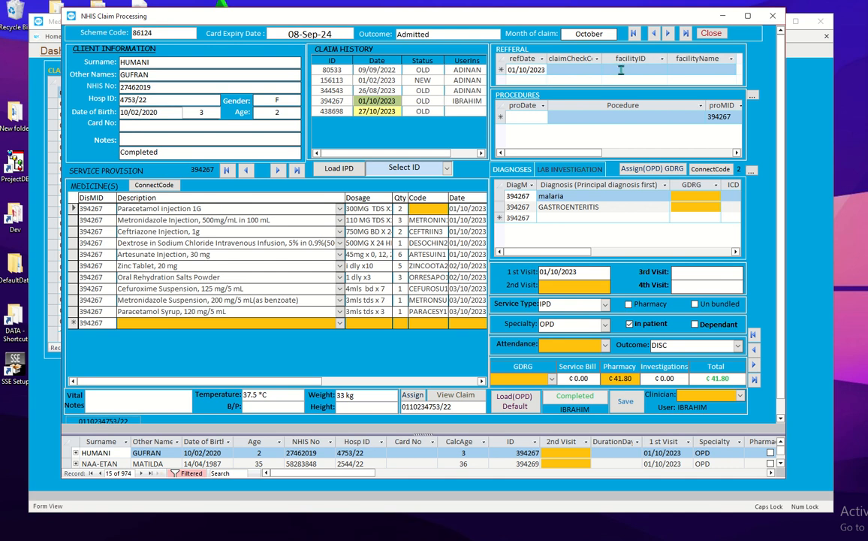
Step: Start a new procedure entry and browse the procedure list without choosing one
{"action": "left_click", "coordinate": [608, 118]}
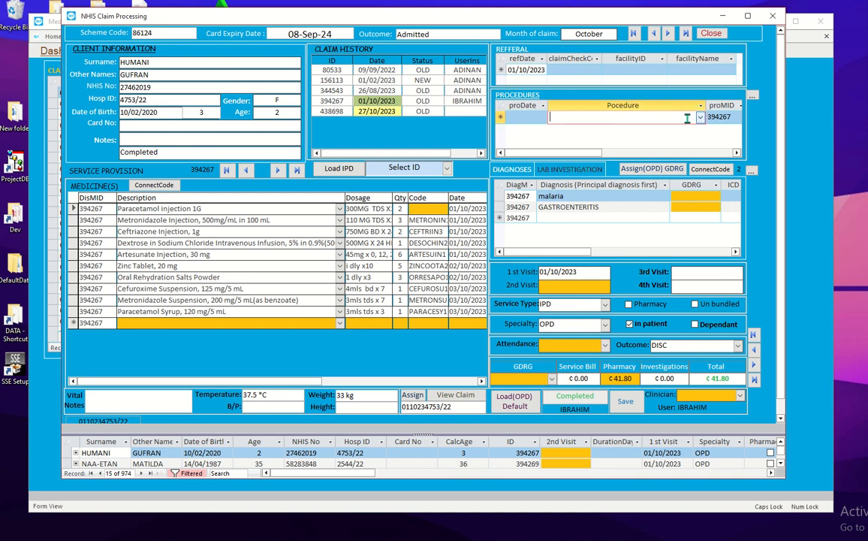
{"action": "left_click", "coordinate": [699, 118]}
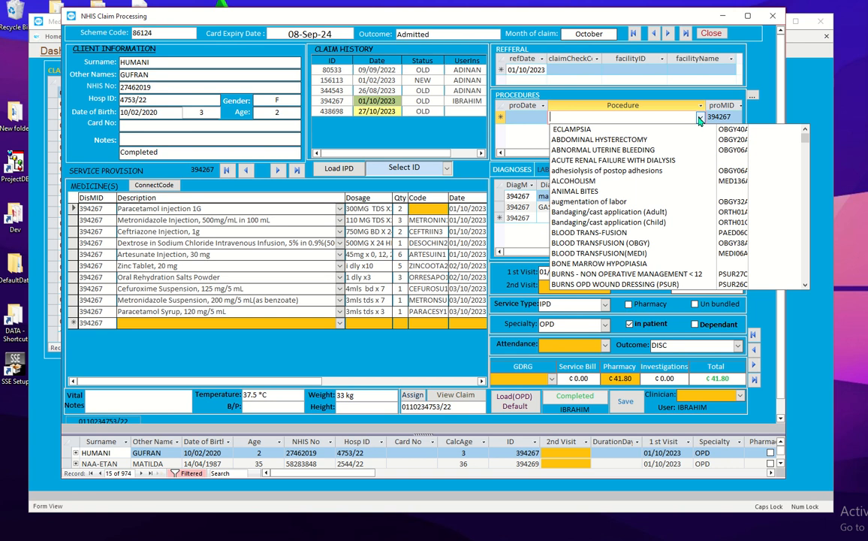
{"action": "left_click", "coordinate": [699, 118]}
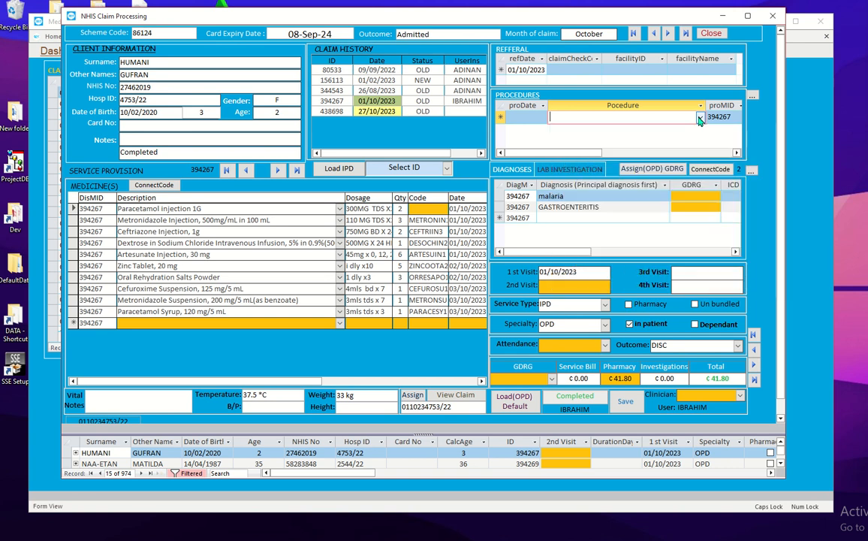
Step: Browse the diagnosis list without choosing, then show the FBC, Bf for Malaria and WIDAL lab tests
{"action": "left_click", "coordinate": [586, 217]}
{"action": "left_click", "coordinate": [664, 218]}
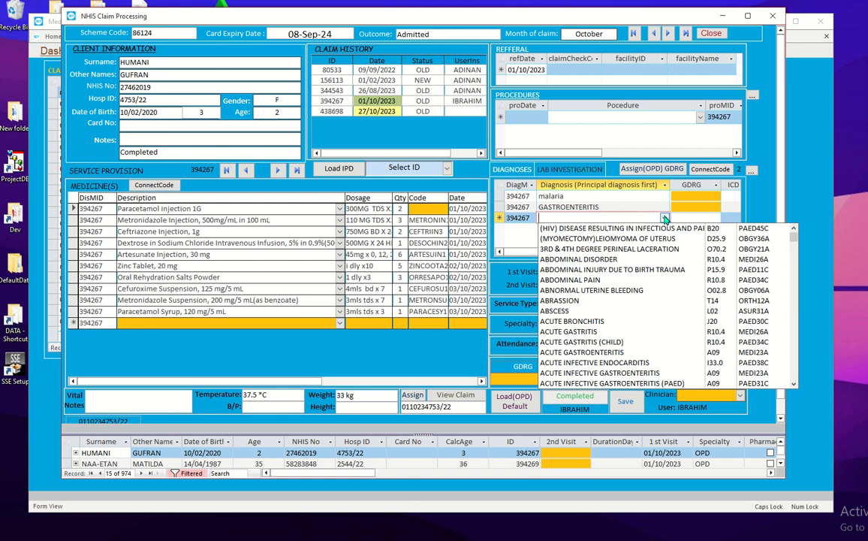
{"action": "left_click", "coordinate": [665, 218]}
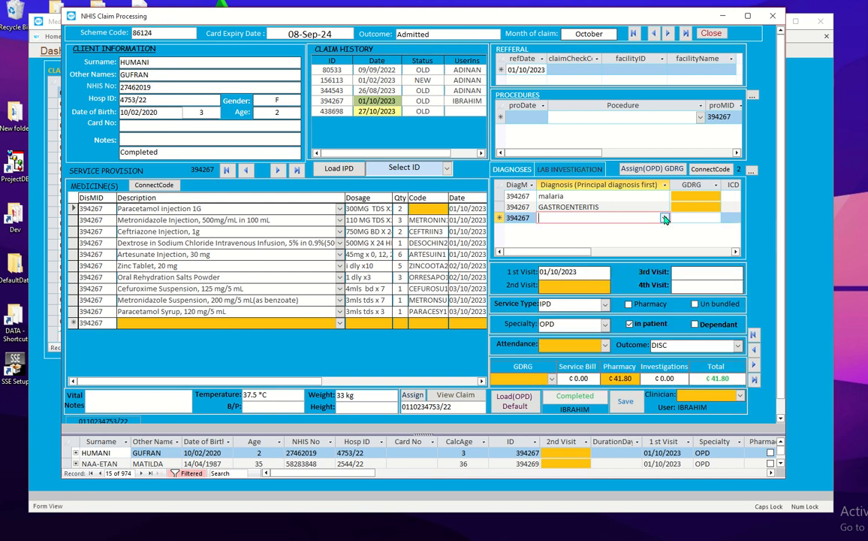
{"action": "left_click", "coordinate": [631, 196]}
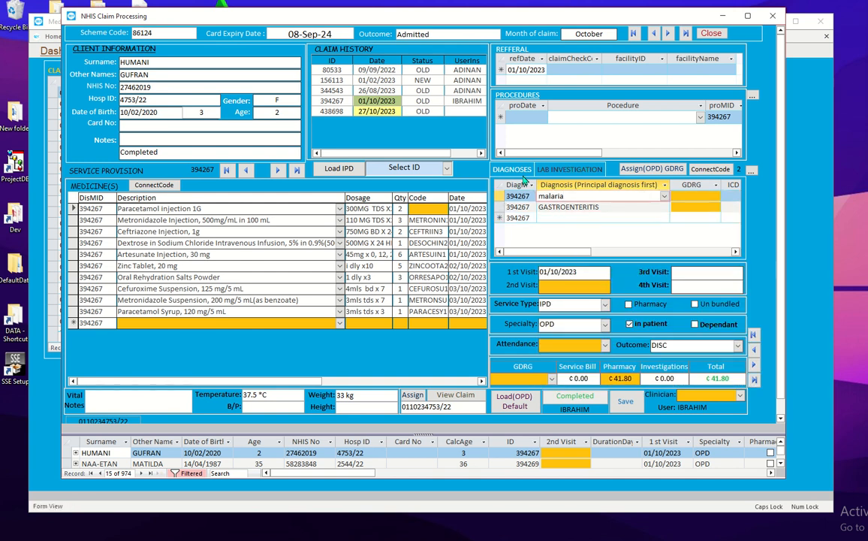
{"action": "left_click", "coordinate": [564, 171]}
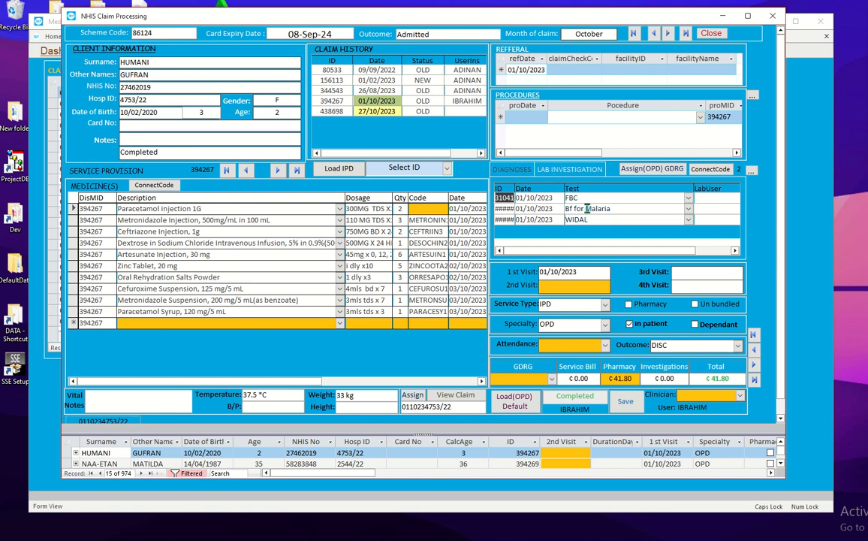
Step: Switch back to record 15's DIAGNOSES, showing malaria and GASTROENTERITIS
{"action": "left_click", "coordinate": [518, 171]}
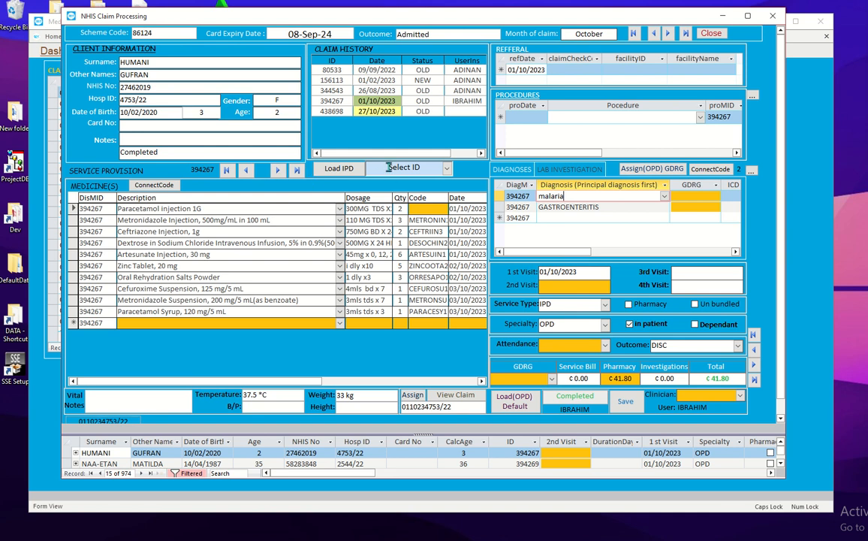
{"action": "left_click", "coordinate": [447, 169]}
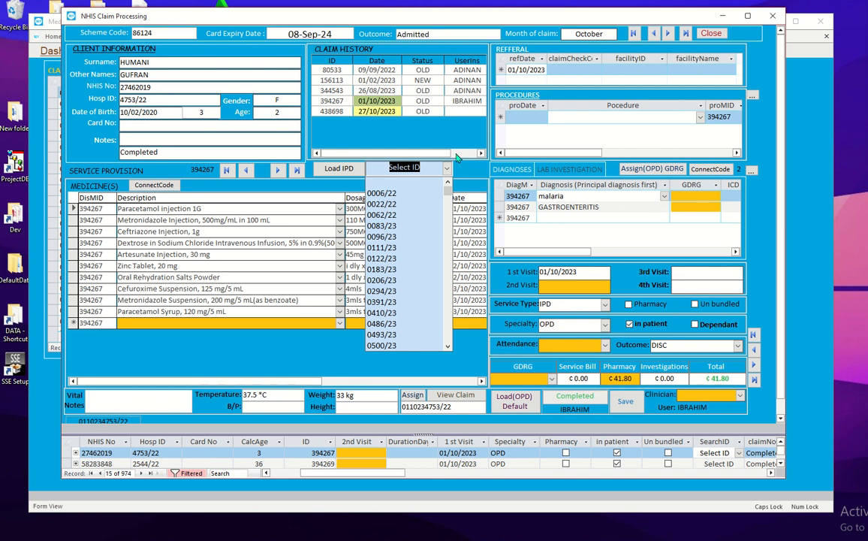
{"action": "left_click", "coordinate": [464, 173]}
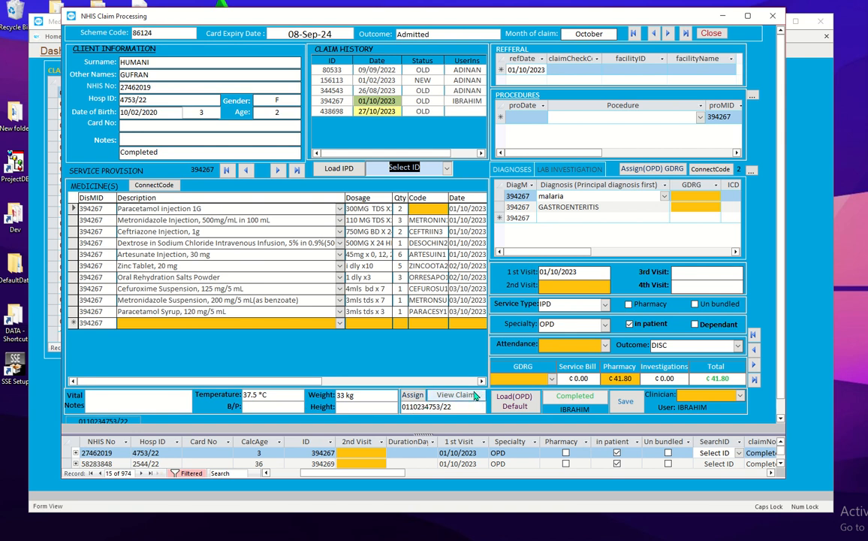
Step: Preview the printable NHIS claim form, close the preview, and save record 15's ¢41.80 claim
{"action": "left_click", "coordinate": [456, 395]}
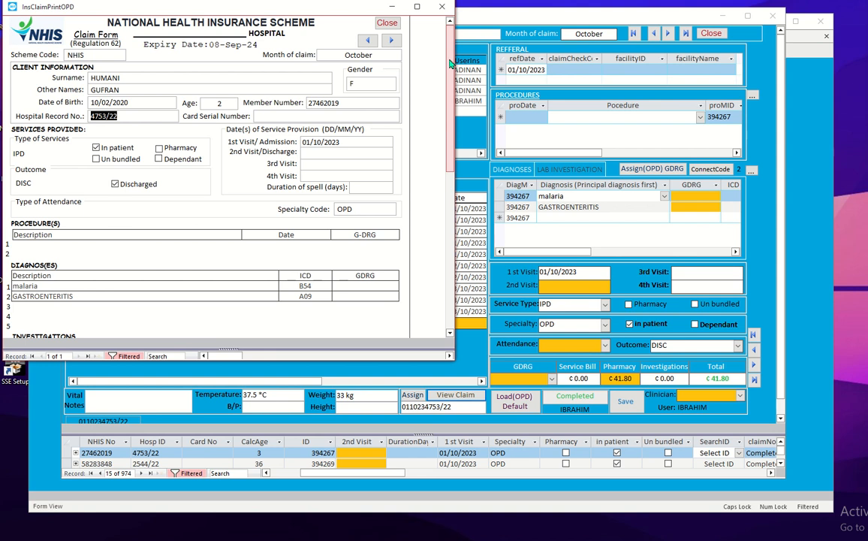
{"action": "left_click_drag", "start_coordinate": [450, 65], "coordinate": [449, 30]}
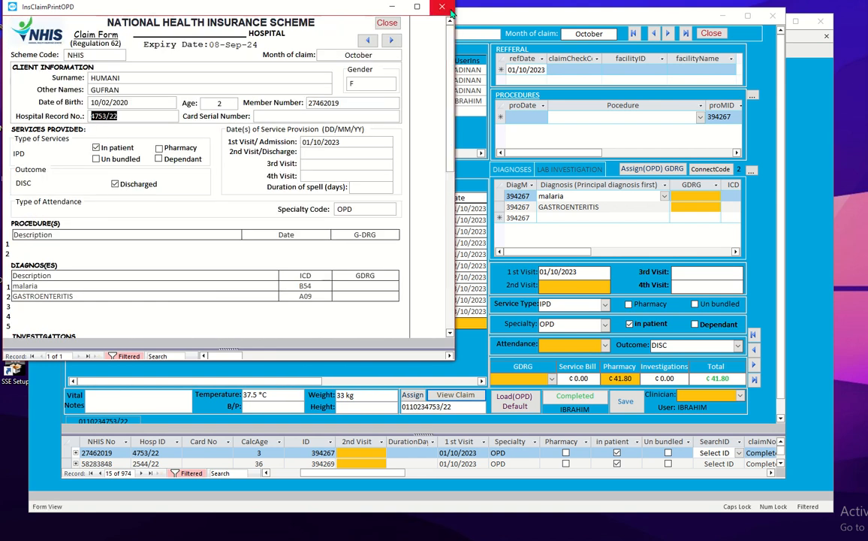
{"action": "left_click", "coordinate": [445, 6]}
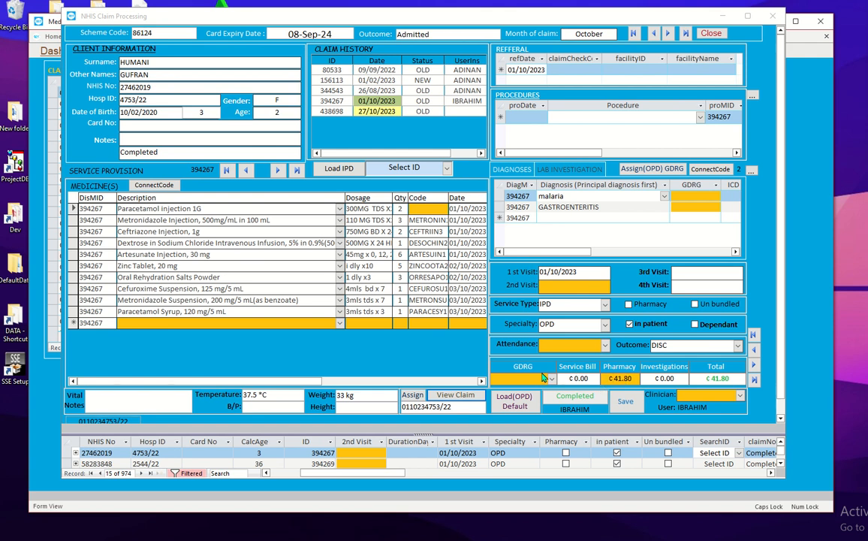
{"action": "left_click", "coordinate": [634, 404]}
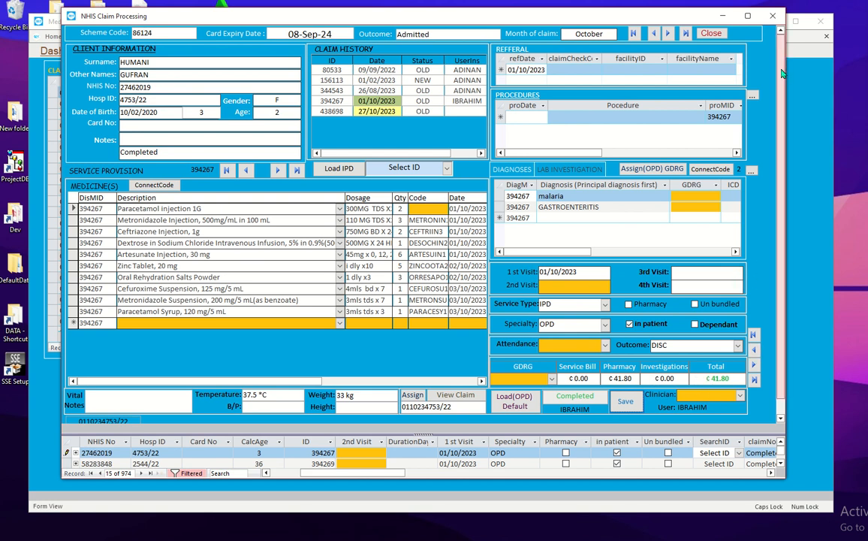
Step: Close the NHIS Claim Processing form, returning to the dashboard with processed claims totalling 1280.87
{"action": "left_click", "coordinate": [772, 17]}
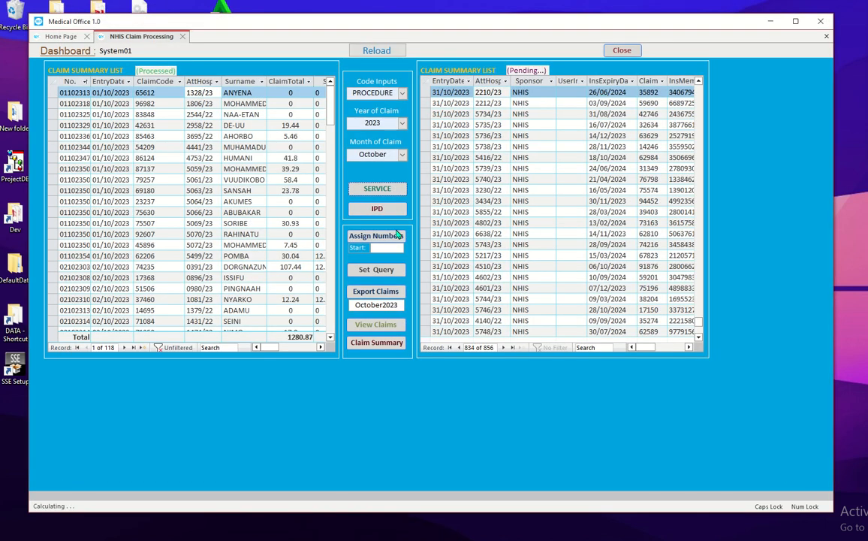